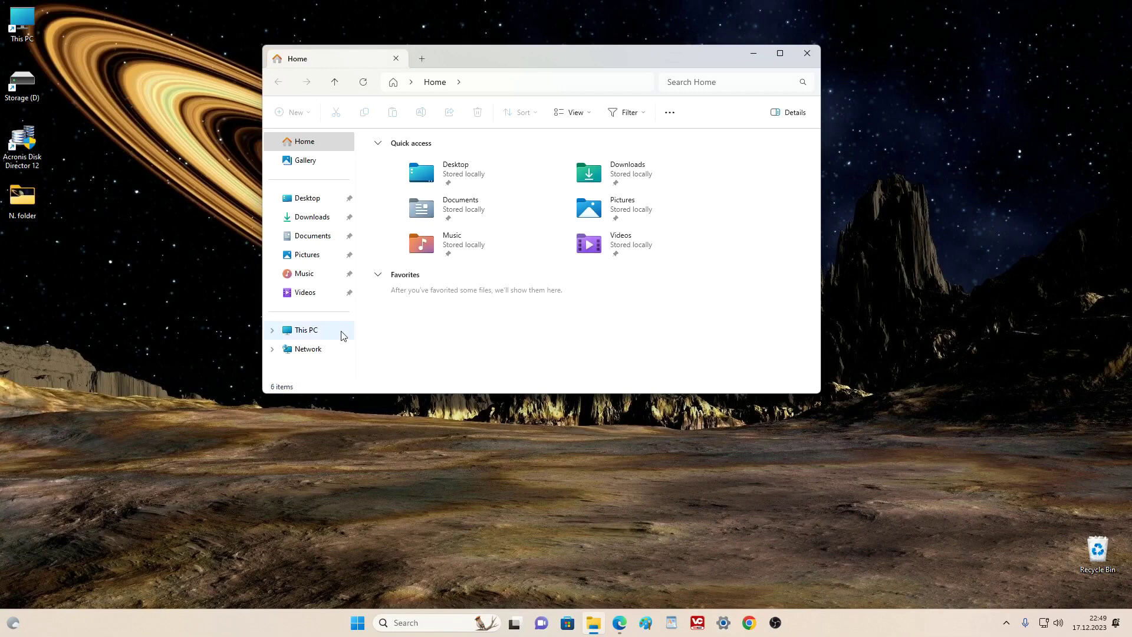
Open File Explorer at This PC, where Local Disk (C:) shows 3,41 GB free of 60,5 GB.
{"action": "left_click", "coordinate": [342, 333]}
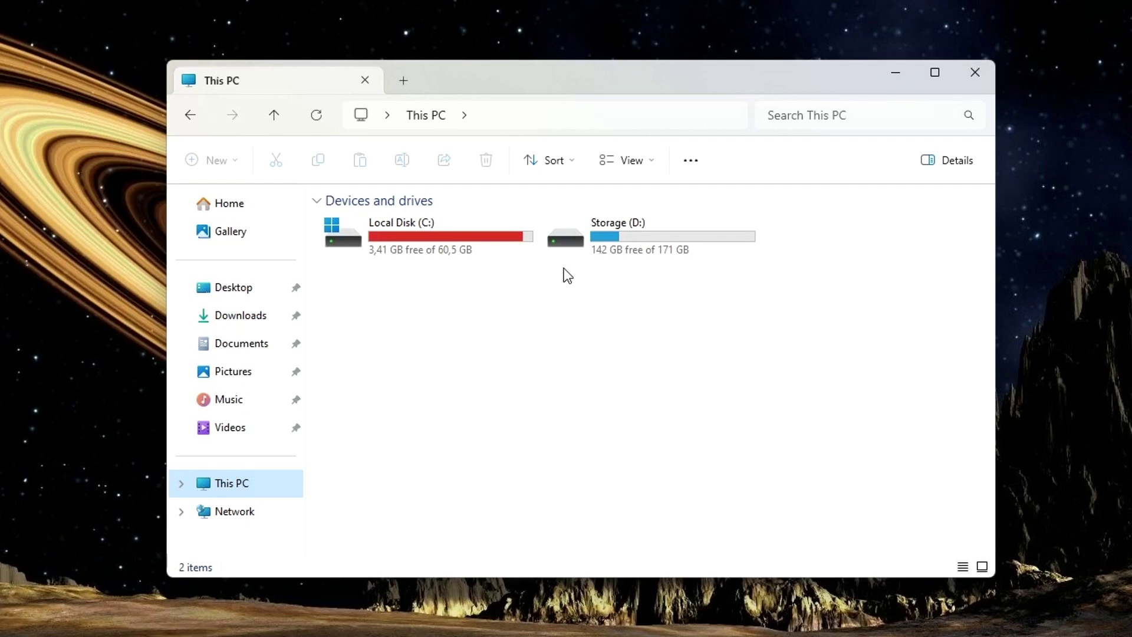
Browse the files on Storage (D:), return to This PC, then close File Explorer.
{"action": "double_click", "coordinate": [613, 241]}
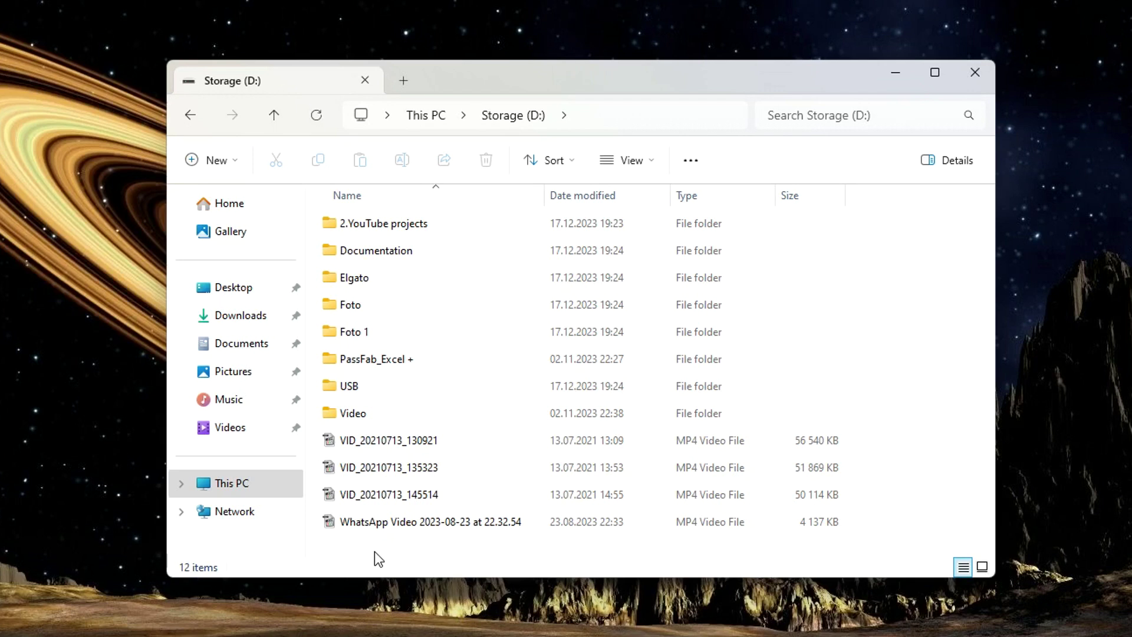
{"action": "left_click", "coordinate": [282, 490]}
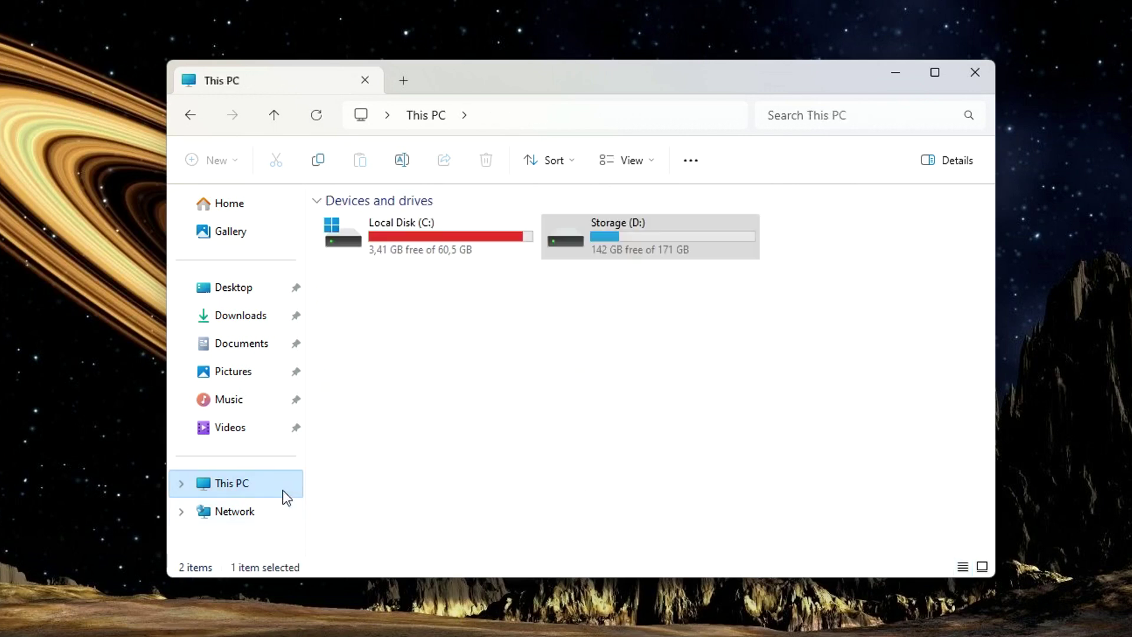
{"action": "left_click", "coordinate": [564, 279]}
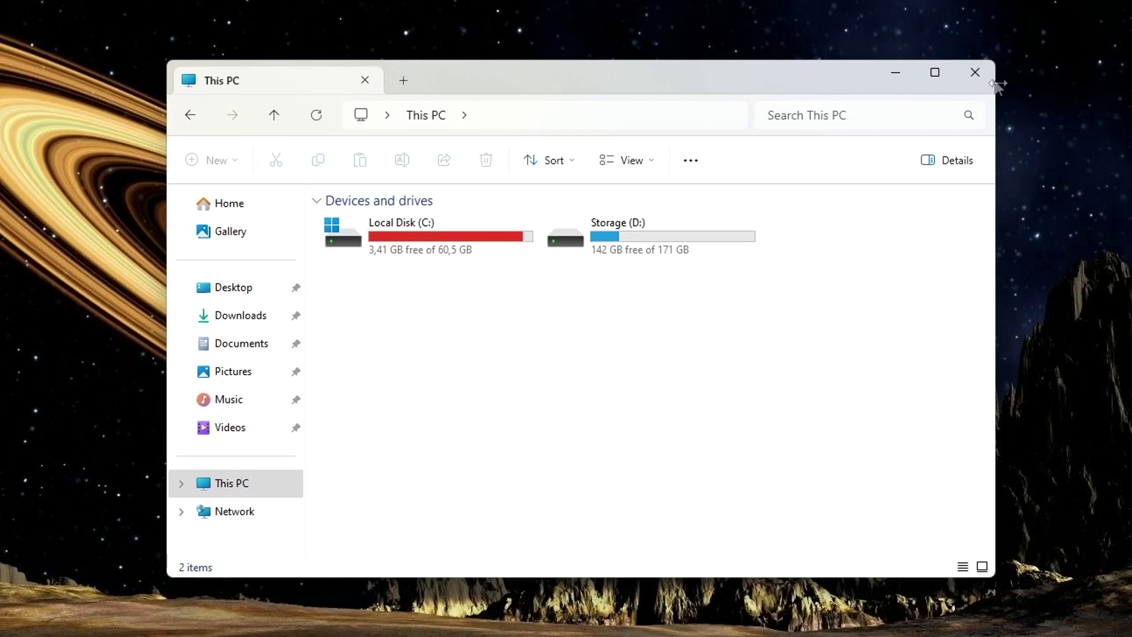
{"action": "left_click", "coordinate": [975, 72]}
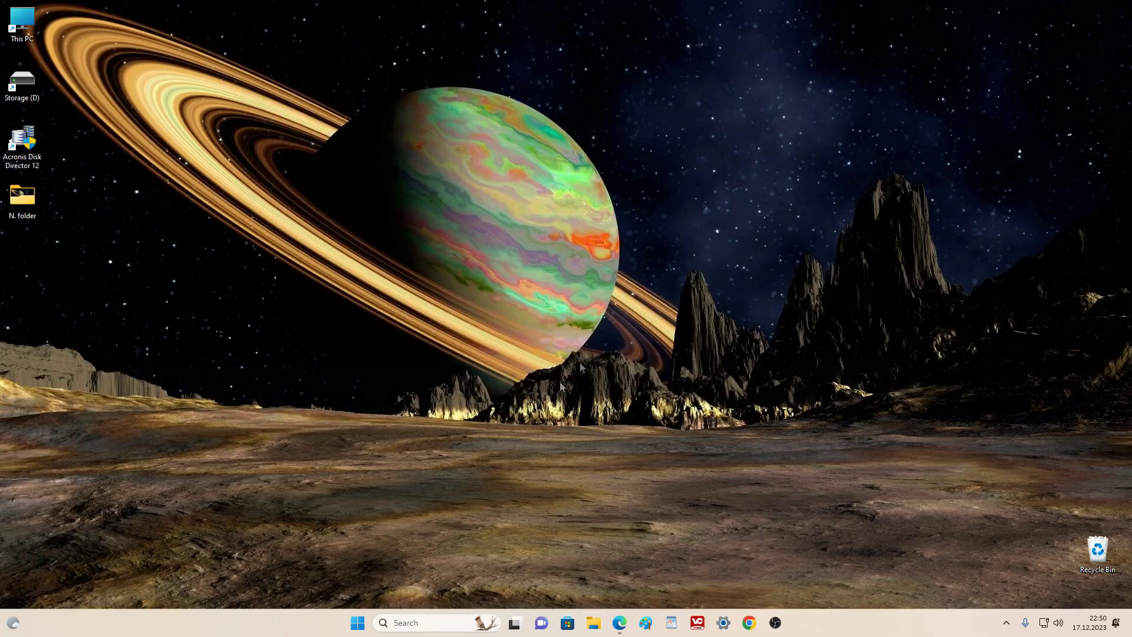
Open Disk Management from the Start menu and check that Extend Volume is greyed out for C: (60,60 GB).
{"action": "right_click", "coordinate": [358, 624]}
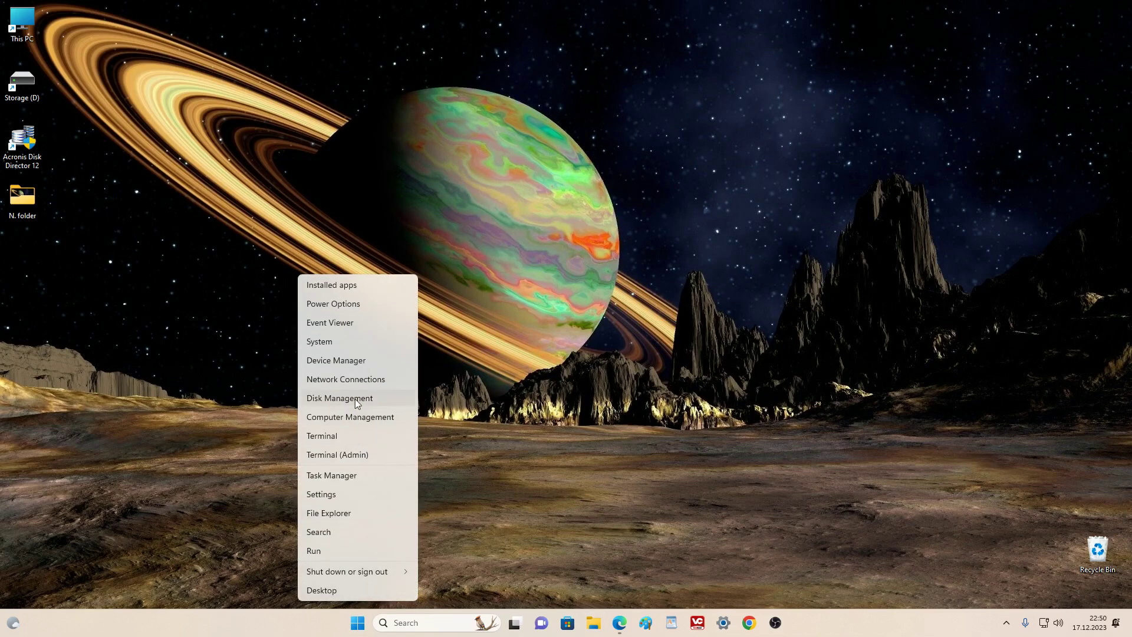
{"action": "left_click", "coordinate": [403, 401]}
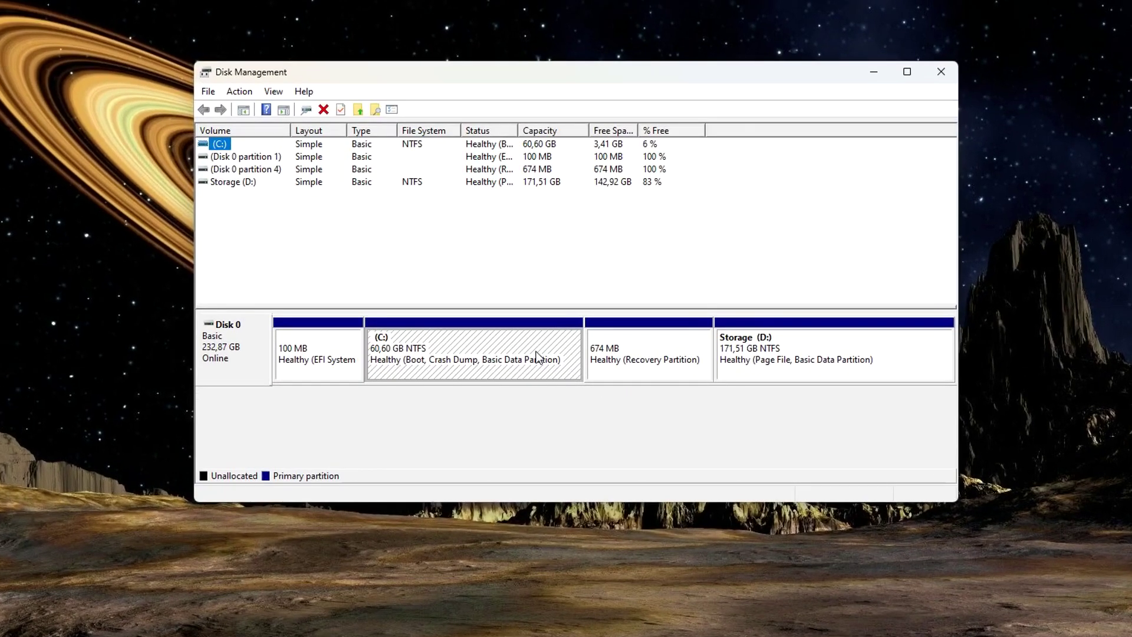
{"action": "right_click", "coordinate": [536, 353]}
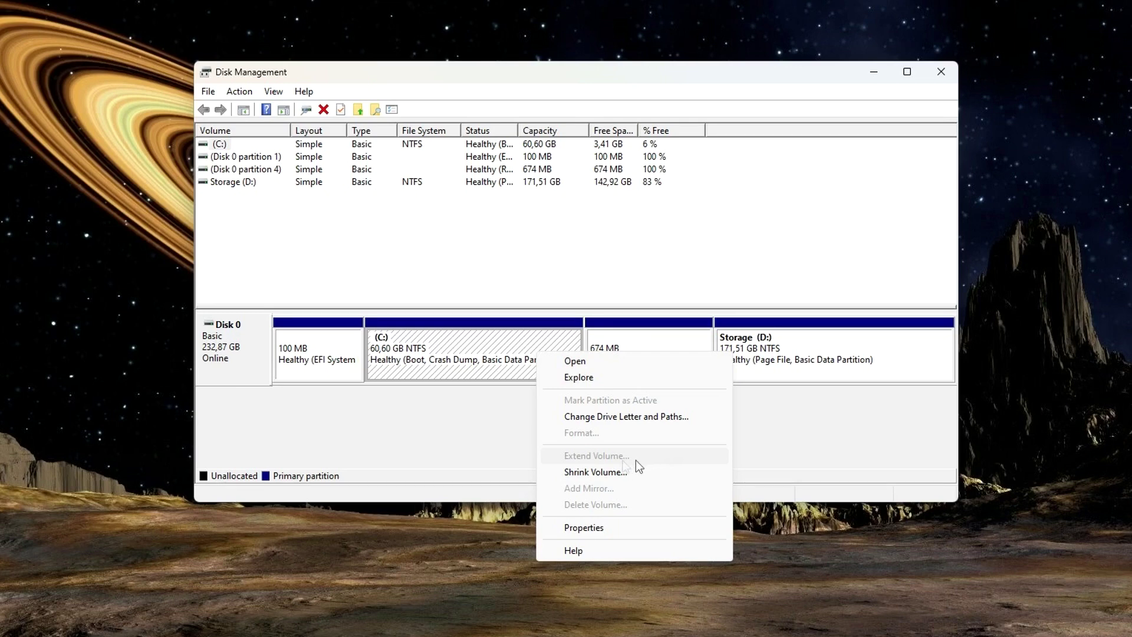
{"action": "left_click", "coordinate": [509, 451]}
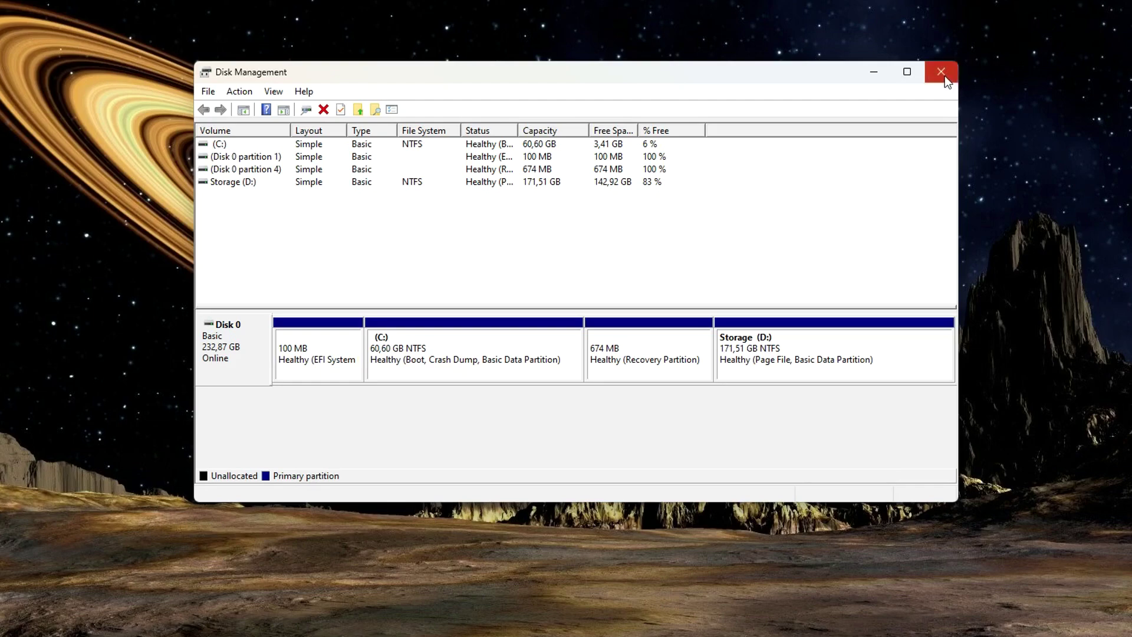
Close Disk Management, search 'minitool' in Edge, and download pw-free-online.exe from the Partition Wizard Free page.
{"action": "left_click", "coordinate": [944, 75]}
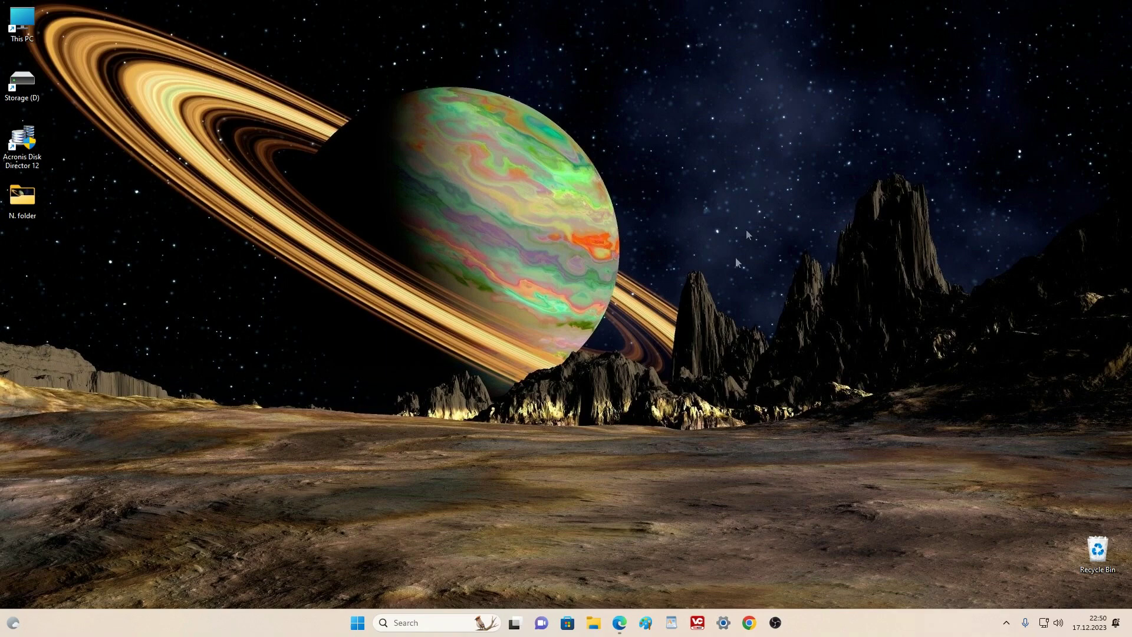
{"action": "left_click", "coordinate": [619, 623]}
{"action": "type", "text": "m"}
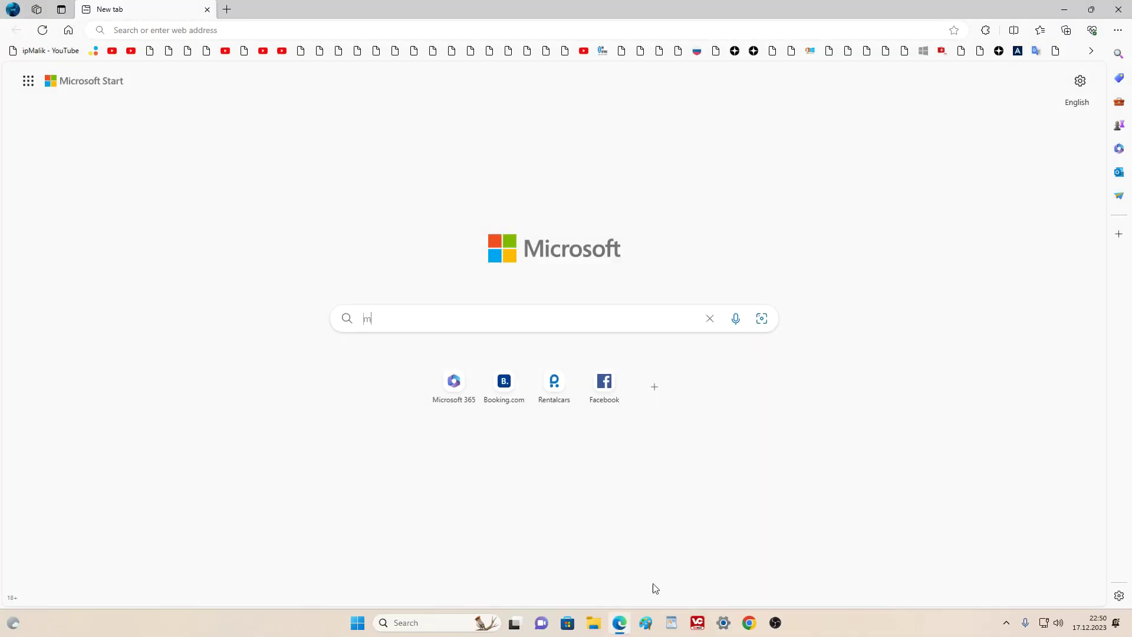
{"action": "type", "text": "initool partition wizard"}
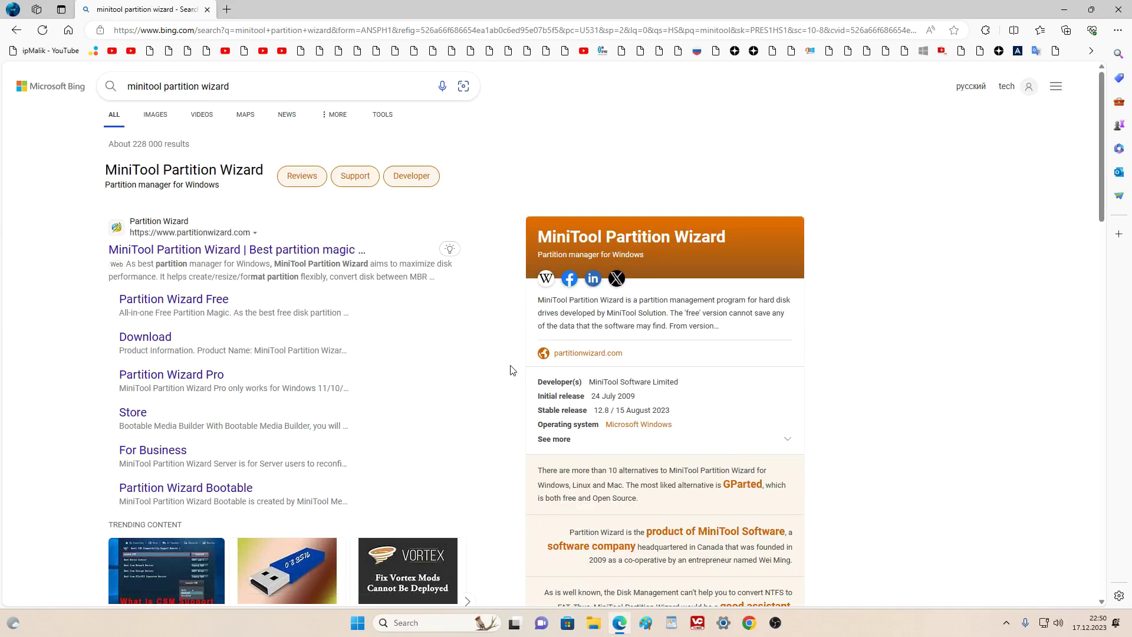
{"action": "left_click", "coordinate": [207, 304]}
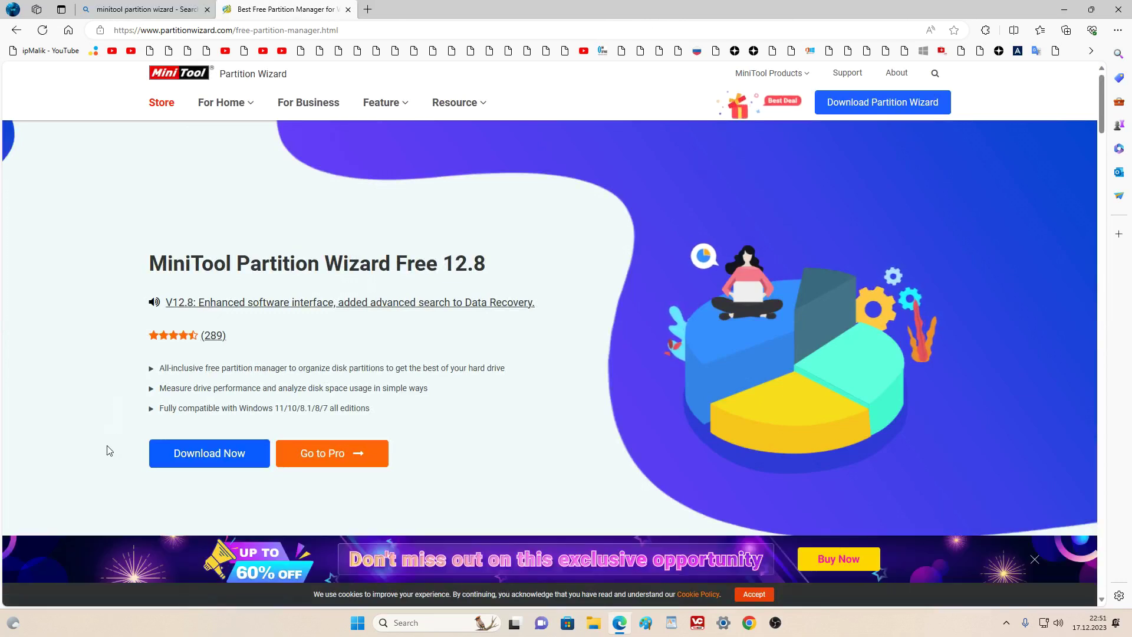
{"action": "left_click", "coordinate": [250, 462]}
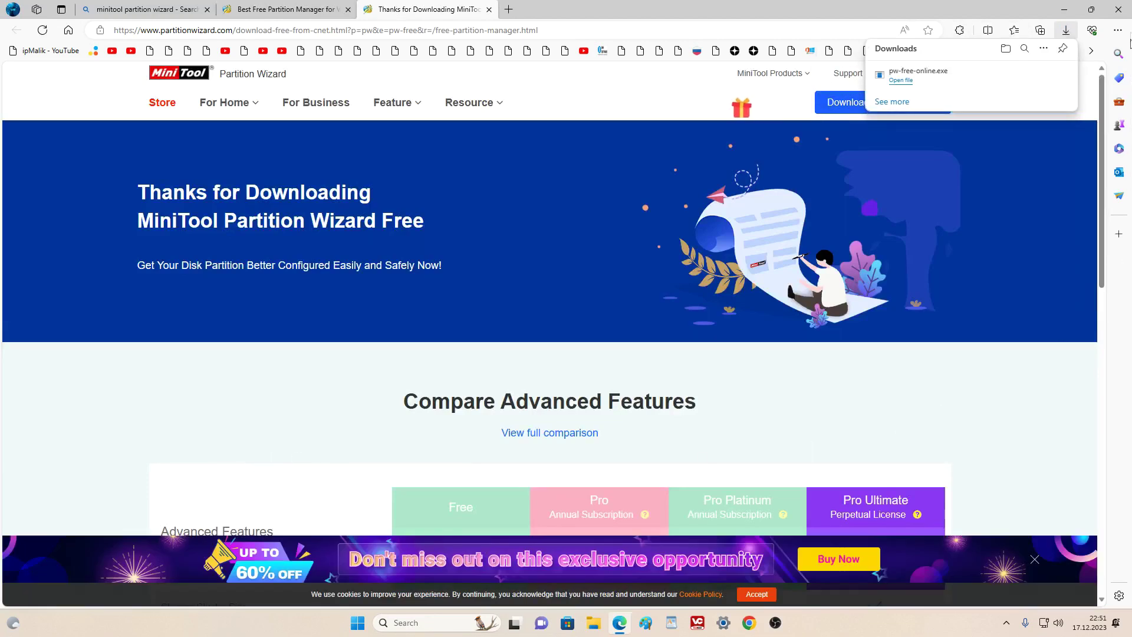
{"action": "left_click", "coordinate": [1119, 10]}
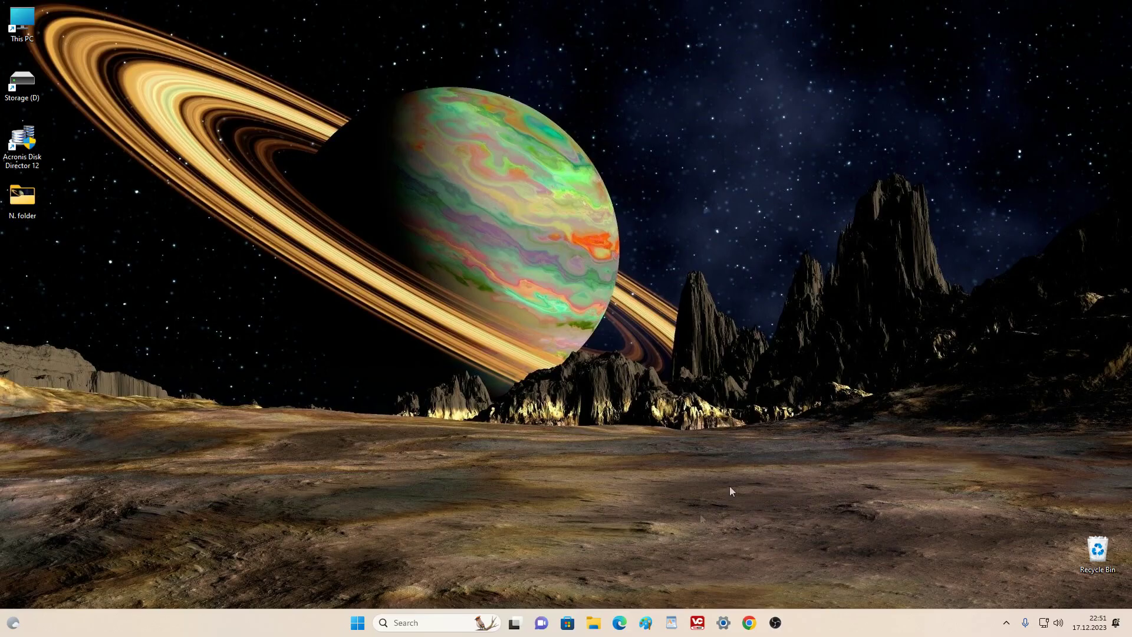
Run pw-free-online.exe from Downloads and accept English as the setup language.
{"action": "left_click", "coordinate": [588, 624]}
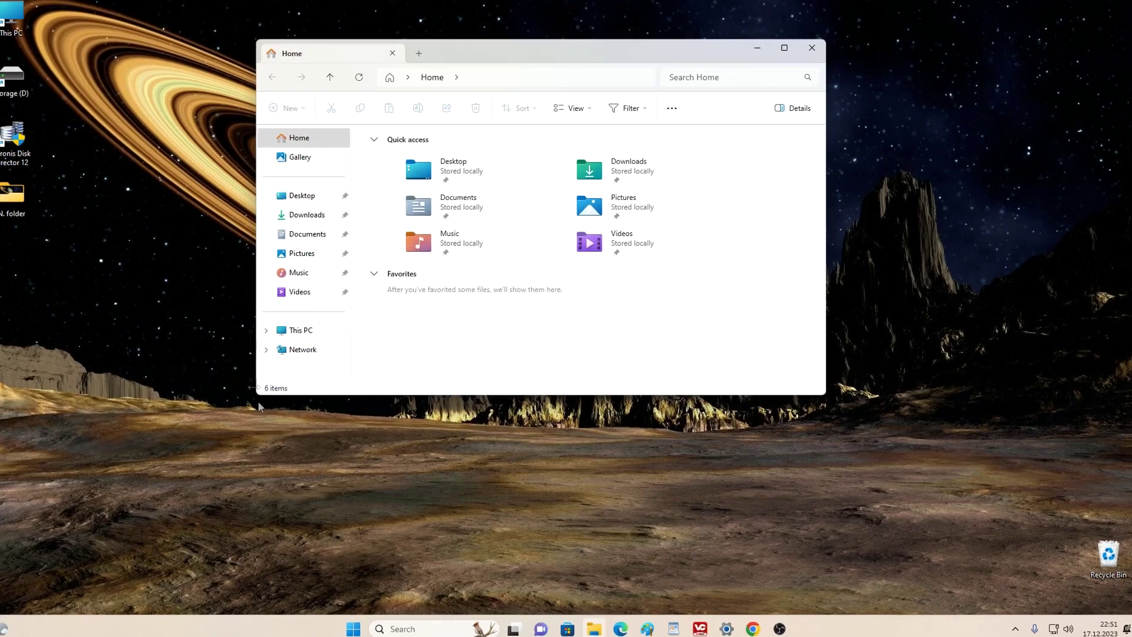
{"action": "left_click", "coordinate": [305, 211]}
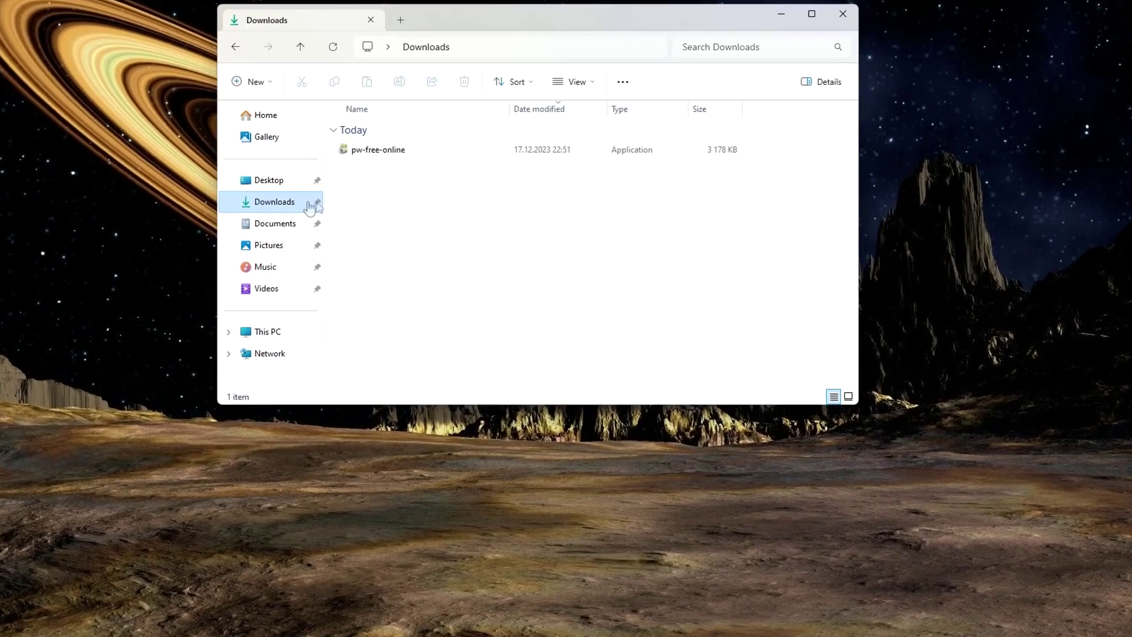
{"action": "double_click", "coordinate": [384, 142]}
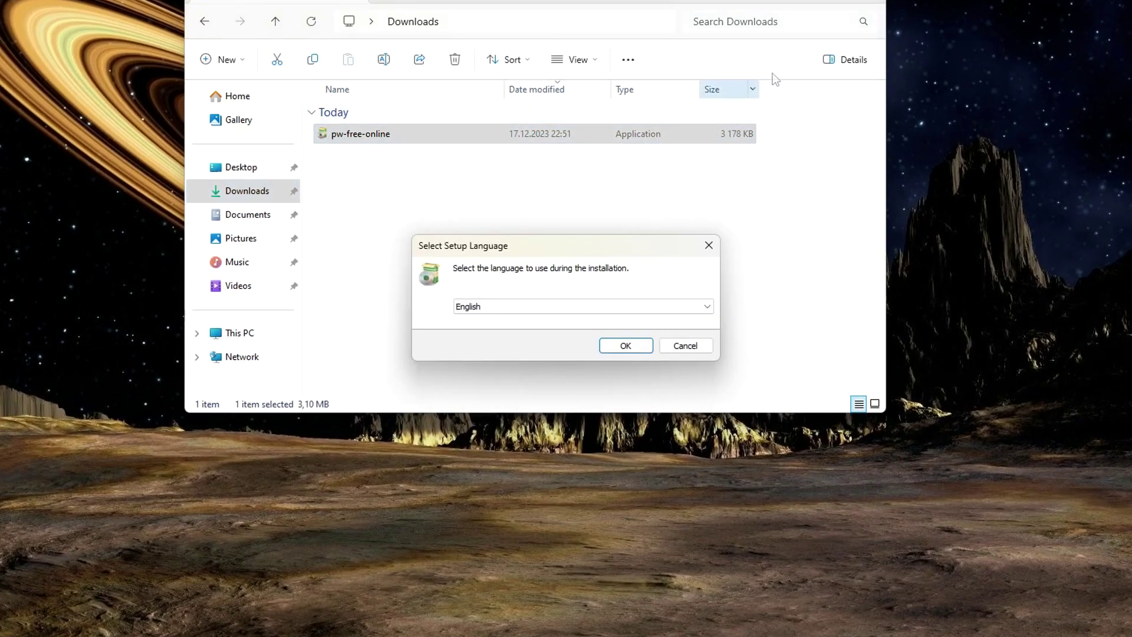
{"action": "left_click", "coordinate": [871, 3]}
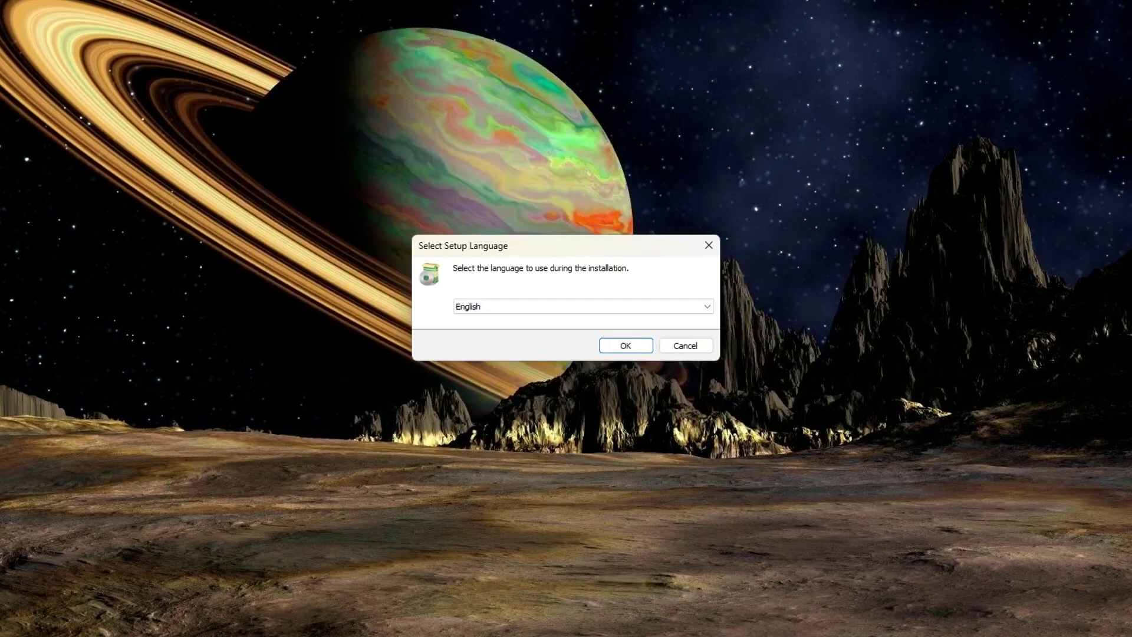
{"action": "left_click", "coordinate": [639, 347]}
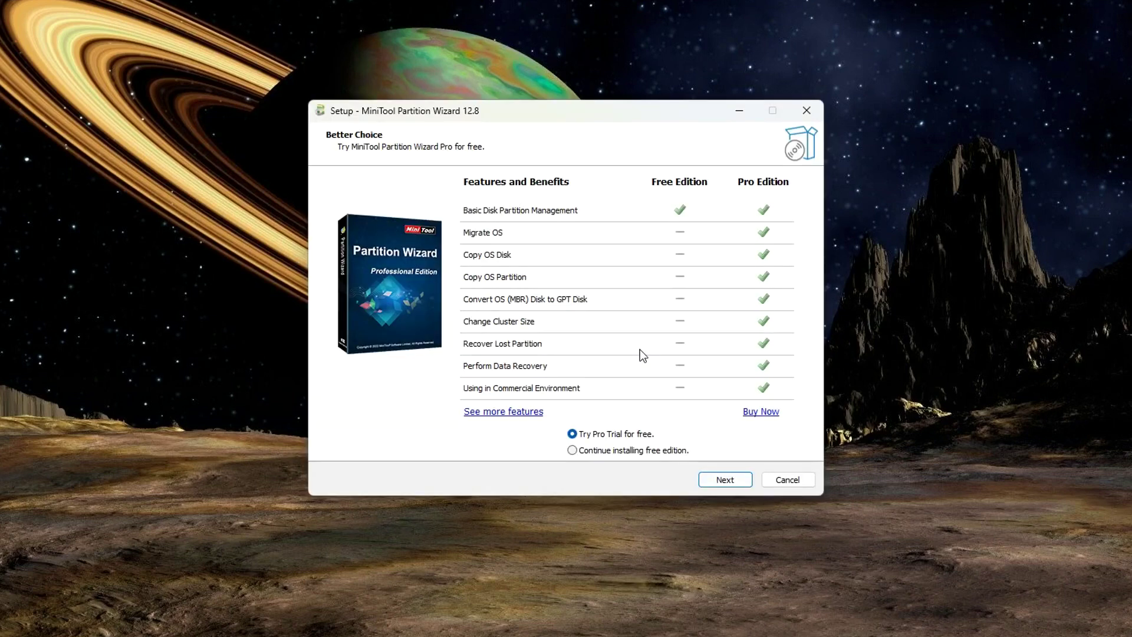
Install the free edition into the existing default folder, opting out of the improvement program.
{"action": "left_click", "coordinate": [573, 451]}
{"action": "left_click", "coordinate": [708, 485]}
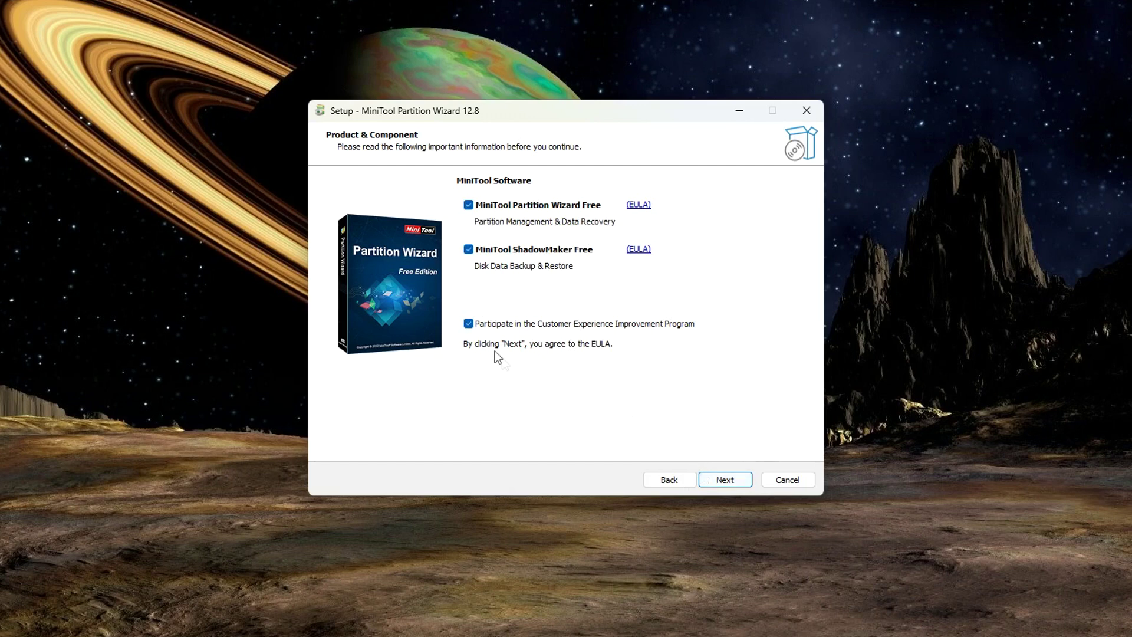
{"action": "left_click", "coordinate": [469, 324]}
{"action": "left_click", "coordinate": [710, 486]}
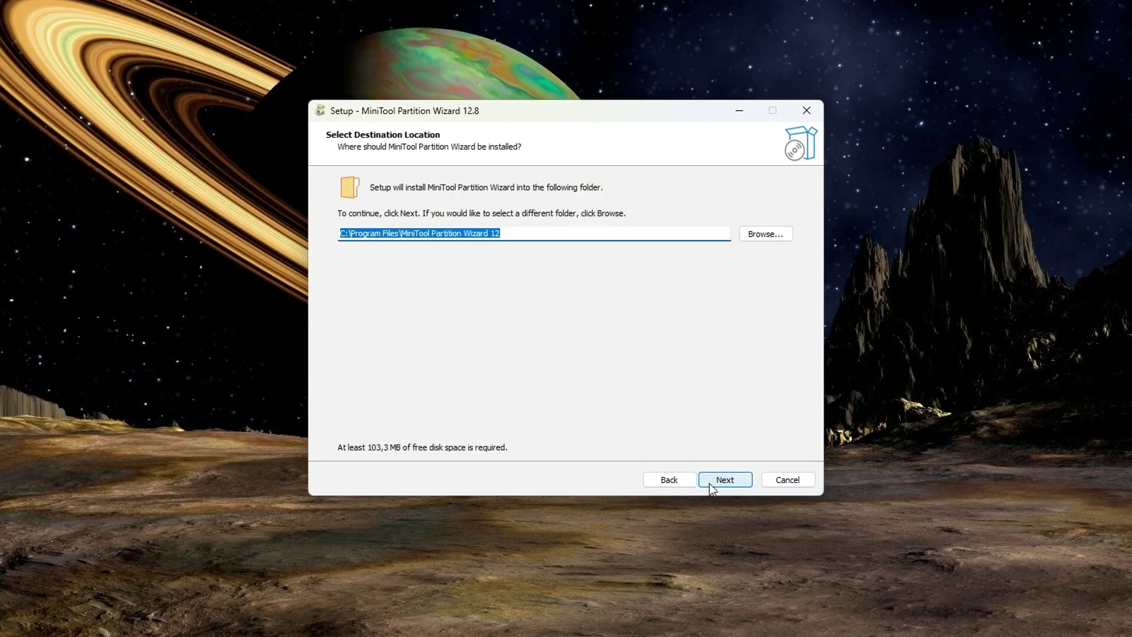
{"action": "left_click", "coordinate": [711, 487]}
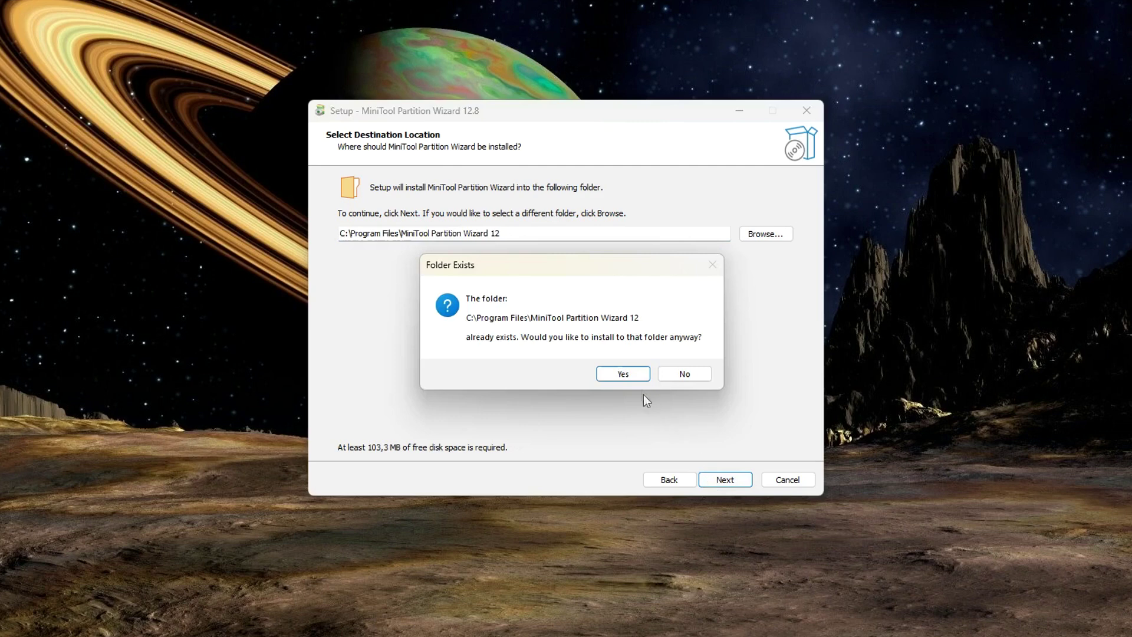
{"action": "left_click", "coordinate": [638, 377]}
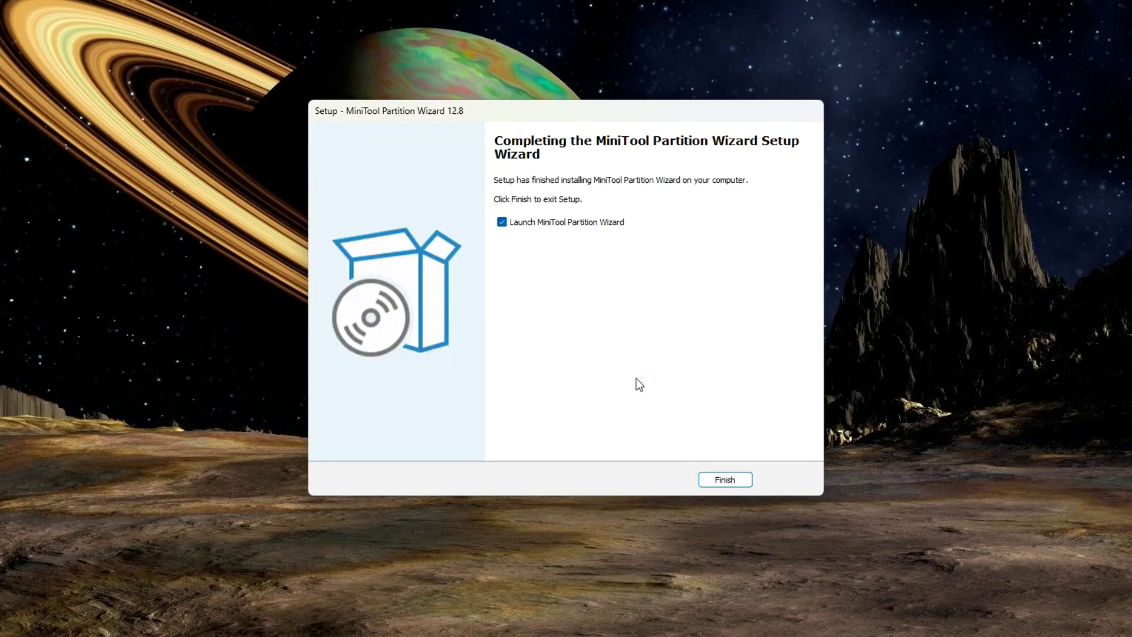
{"action": "left_click", "coordinate": [708, 482]}
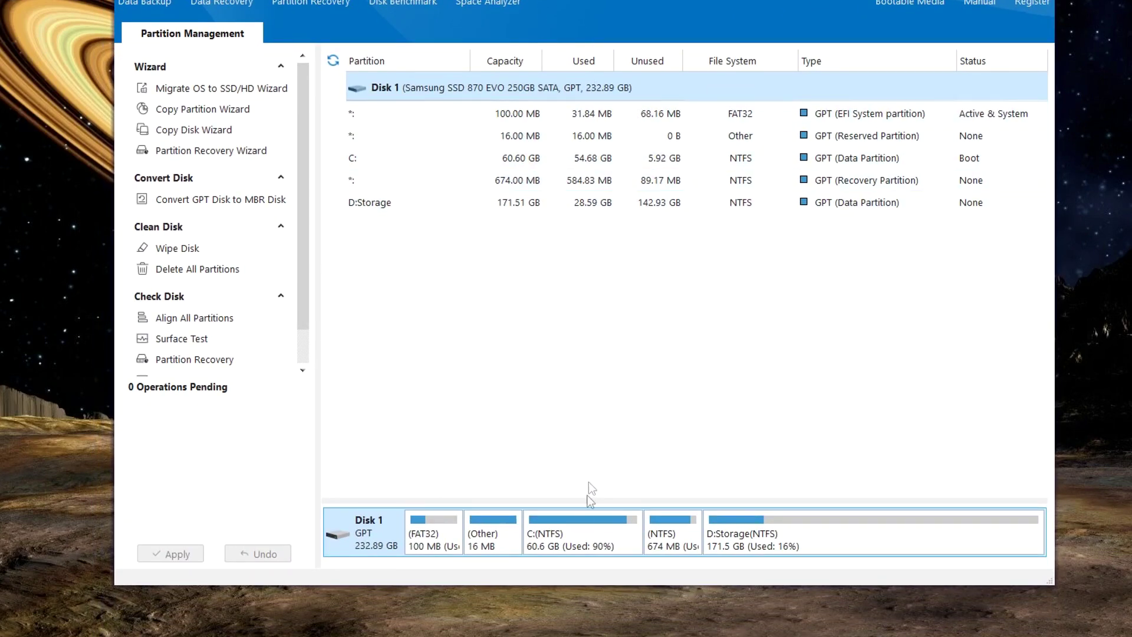
Select the D:Storage partition (171.5 GB, 16% used) in the Disk 1 map.
{"action": "left_click", "coordinate": [593, 537]}
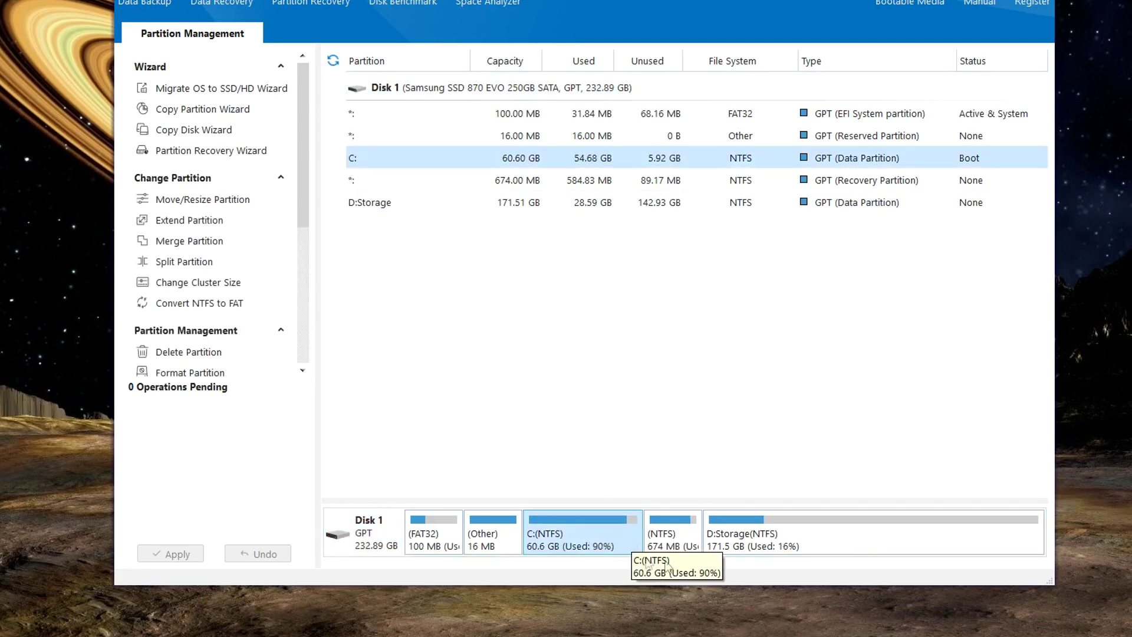
{"action": "left_click", "coordinate": [842, 545]}
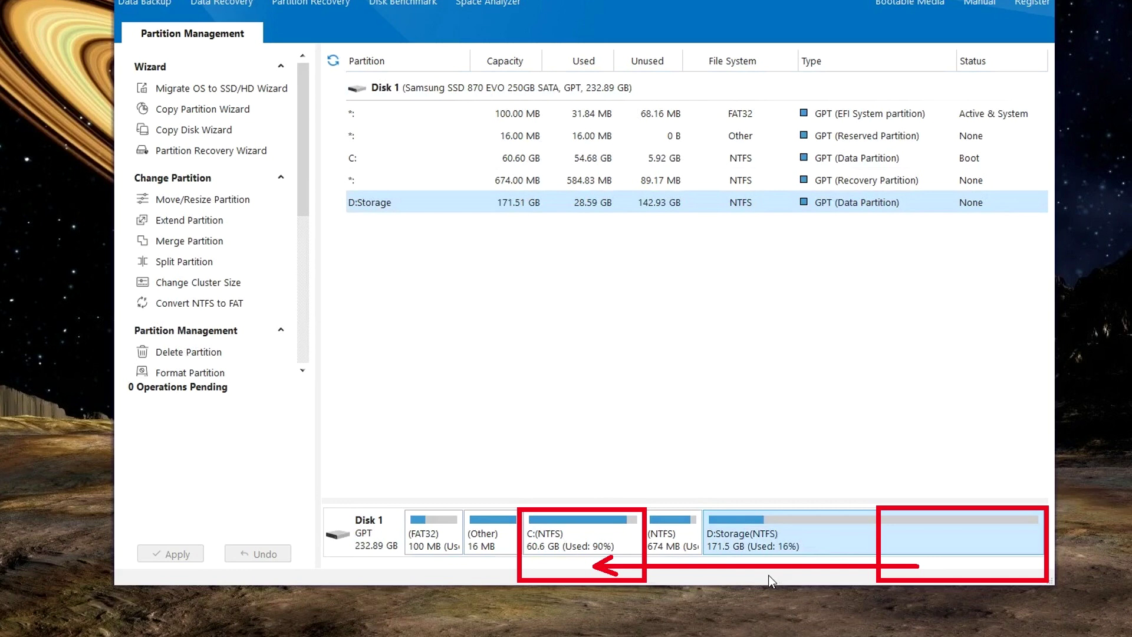
{"action": "right_click", "coordinate": [834, 537]}
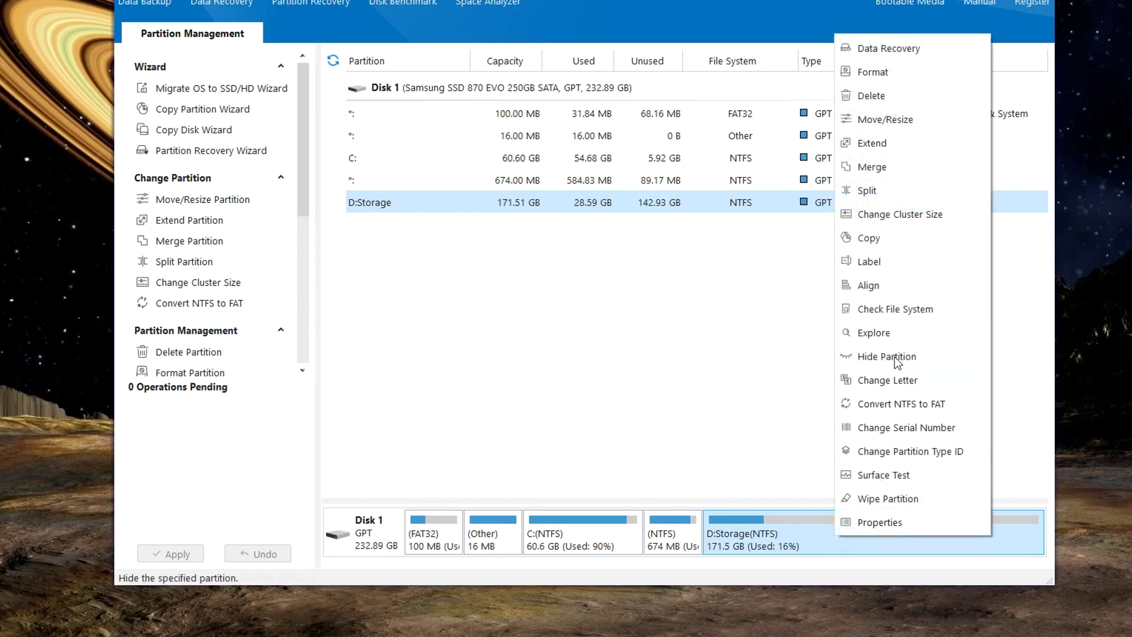
Resize D:Storage down to 84.78 GB, leaving 86.74 GB unallocated after it.
{"action": "left_click", "coordinate": [952, 121]}
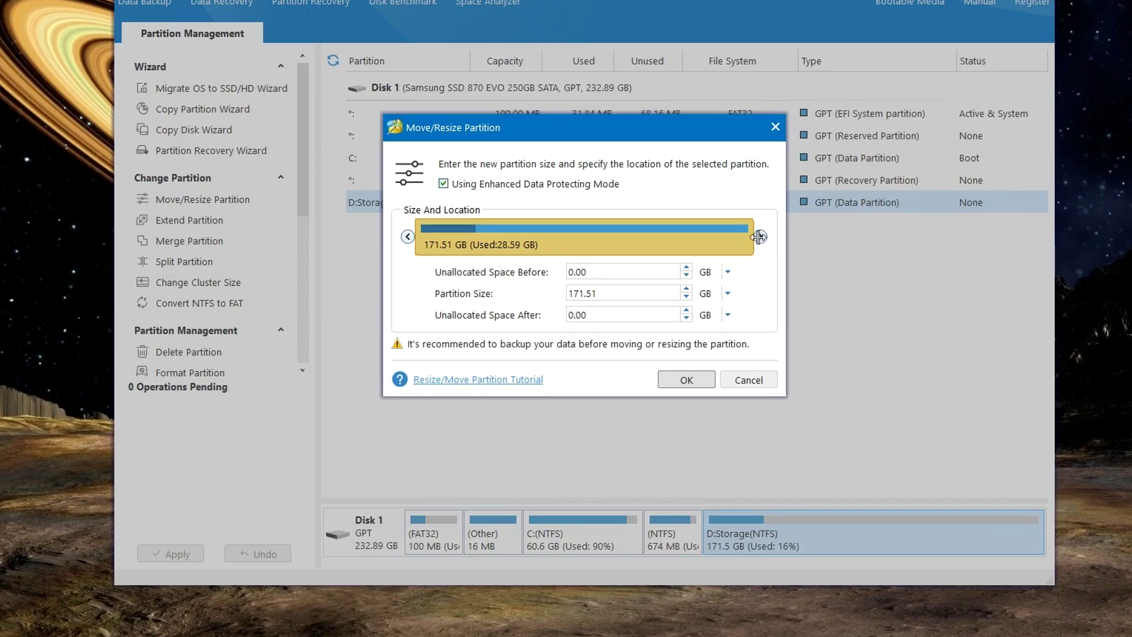
{"action": "left_click_drag", "start_coordinate": [759, 237], "coordinate": [595, 247]}
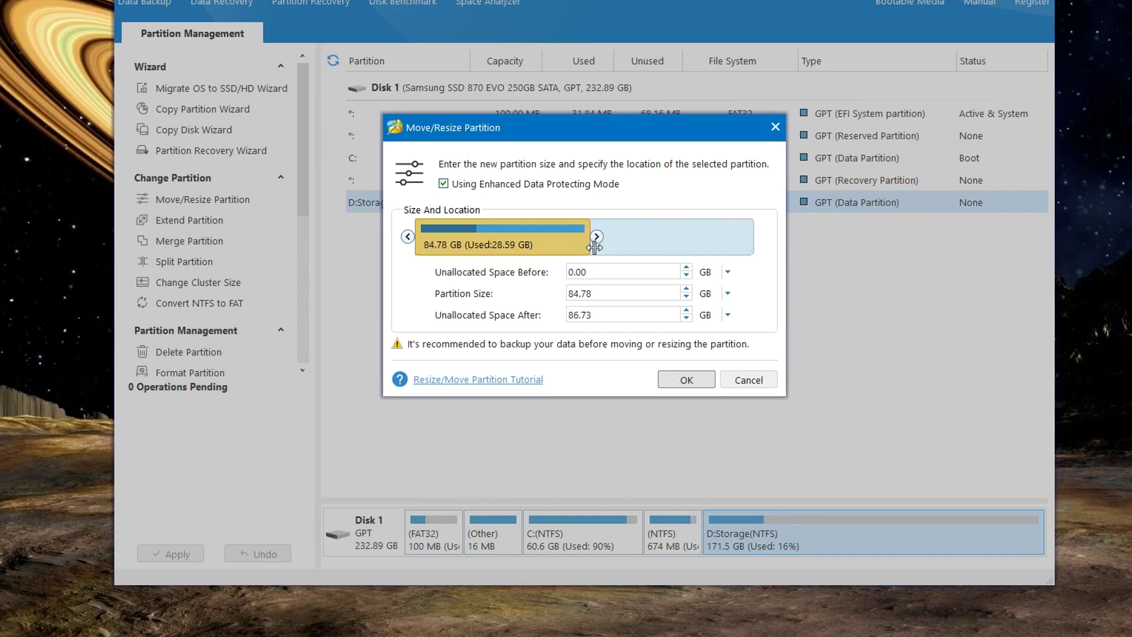
{"action": "left_click", "coordinate": [669, 382]}
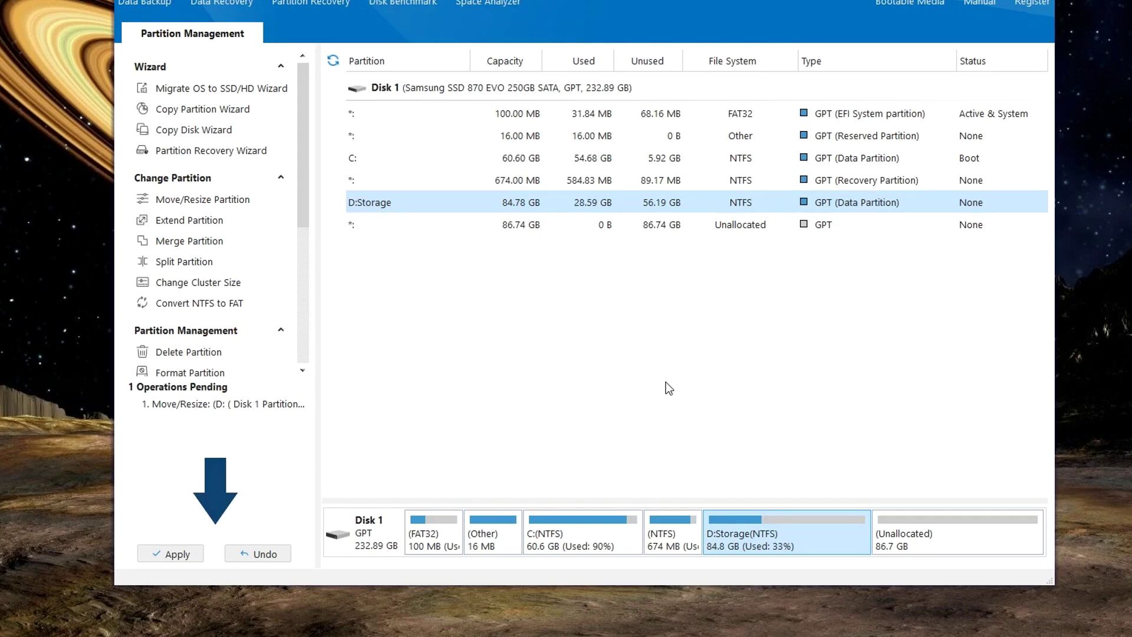
Apply the pending D:Storage shrink, letting Windows reboot to perform it.
{"action": "left_click", "coordinate": [181, 556]}
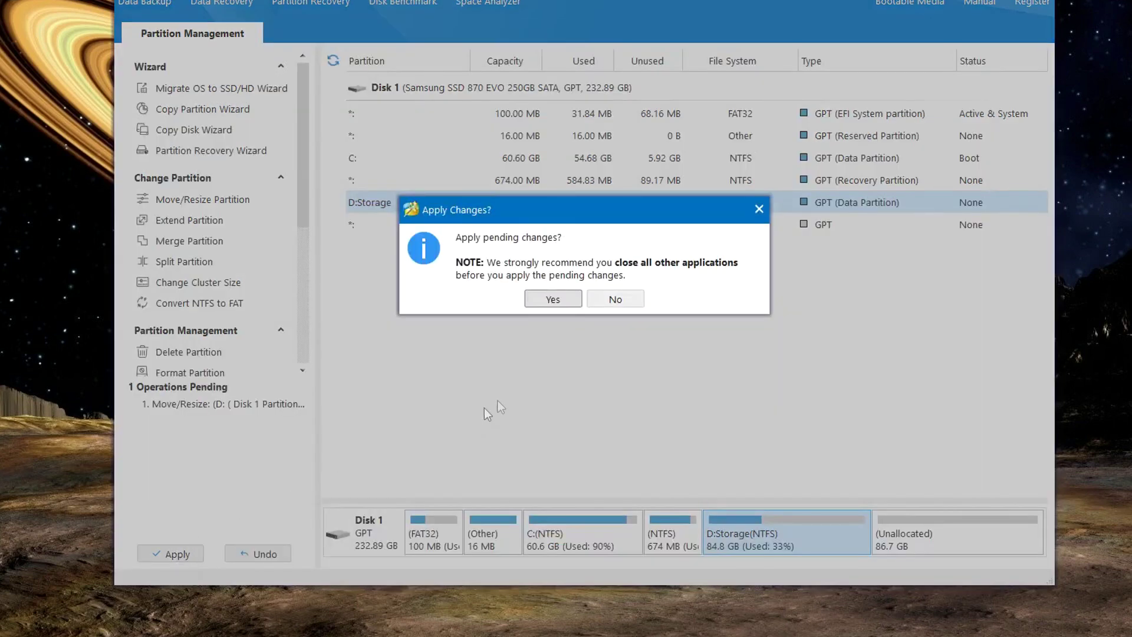
{"action": "left_click", "coordinate": [566, 302]}
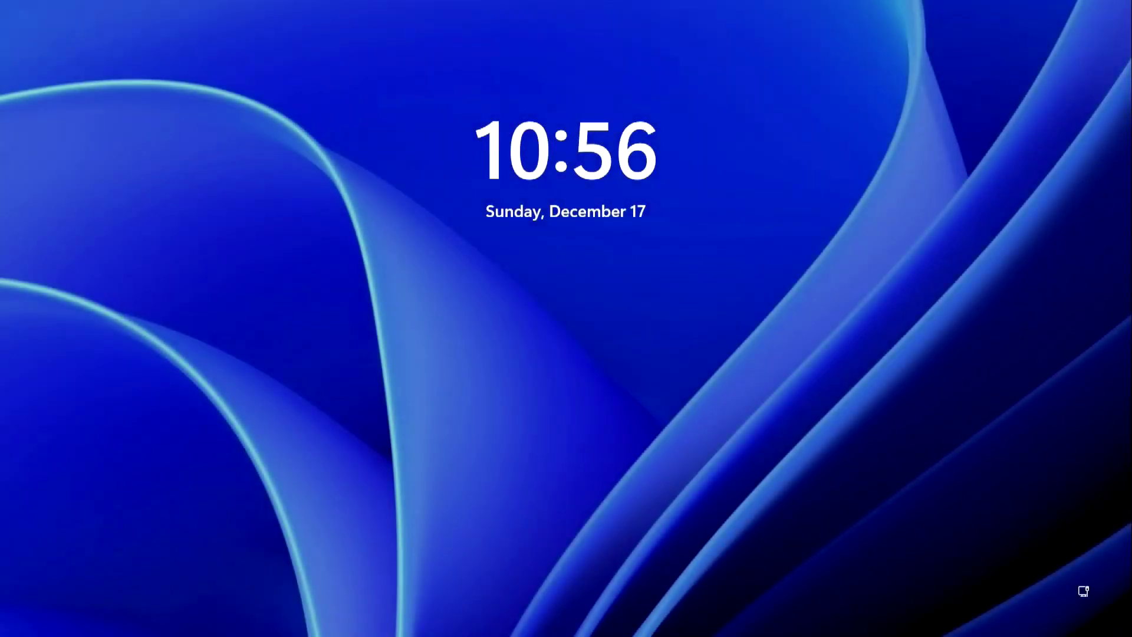
Sign back into Windows with the account PIN and relaunch MiniTool Partition Wizard.
{"action": "key", "text": "Return"}
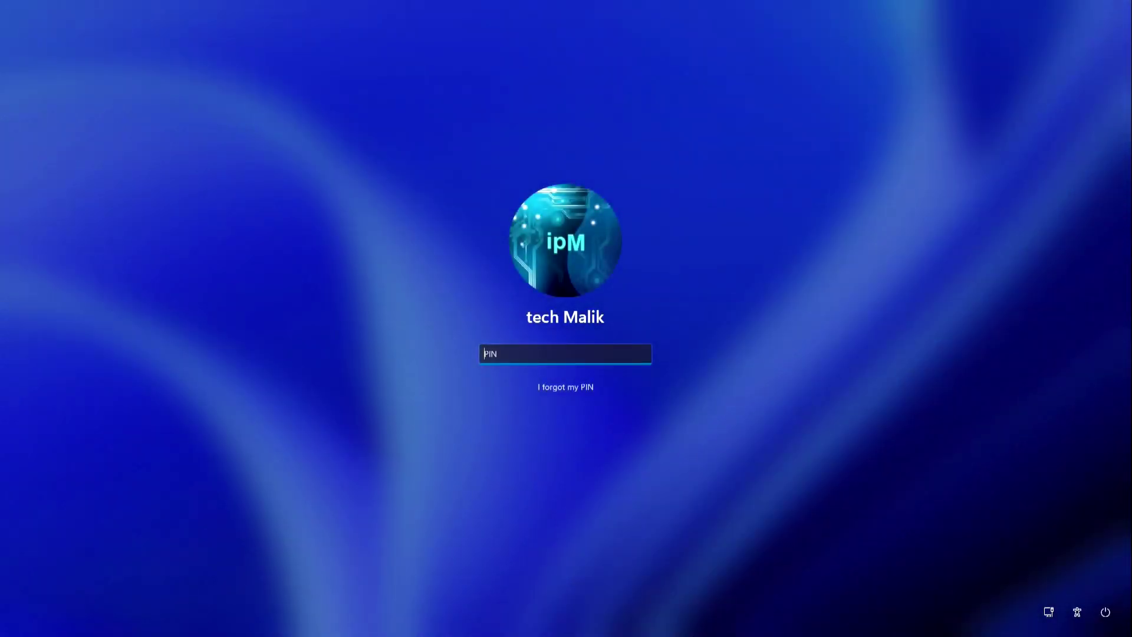
{"action": "type", "text": "••••"}
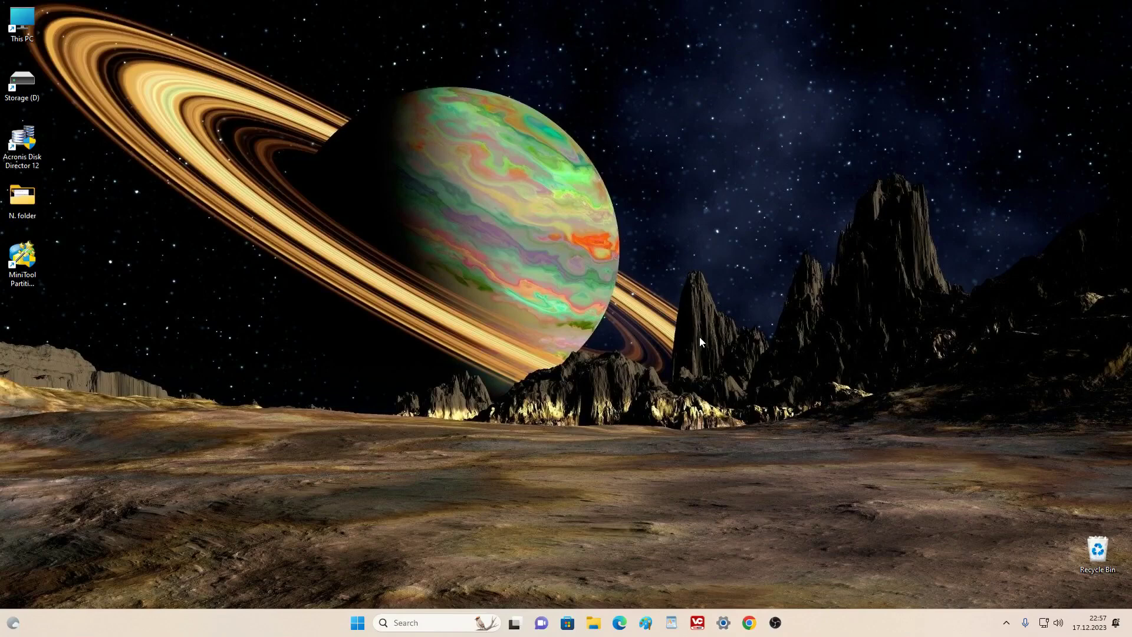
{"action": "double_click", "coordinate": [28, 264]}
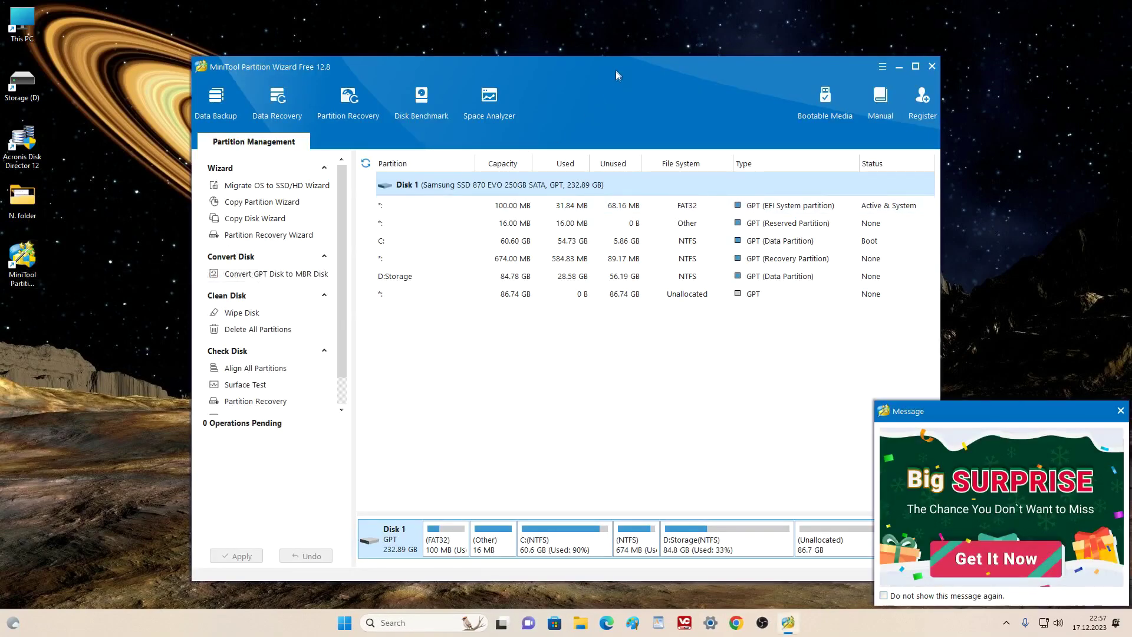
Extend C: using all 86.74 GB of the unallocated space, bringing it to 147.33 GB.
{"action": "left_click_drag", "start_coordinate": [615, 70], "coordinate": [624, 19]}
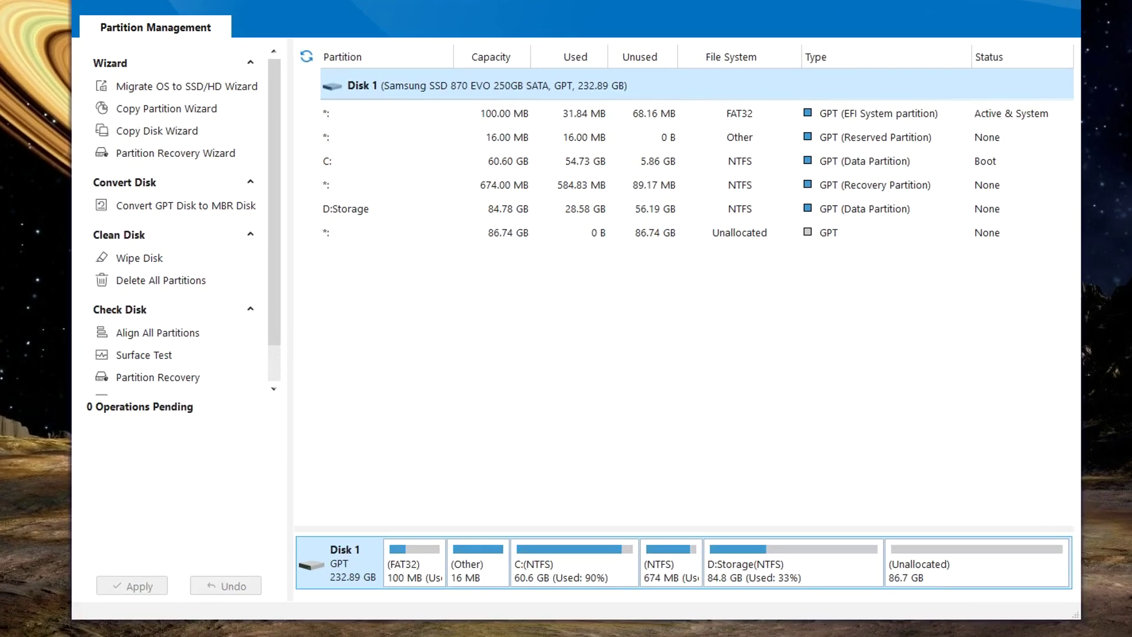
{"action": "left_click", "coordinate": [594, 565]}
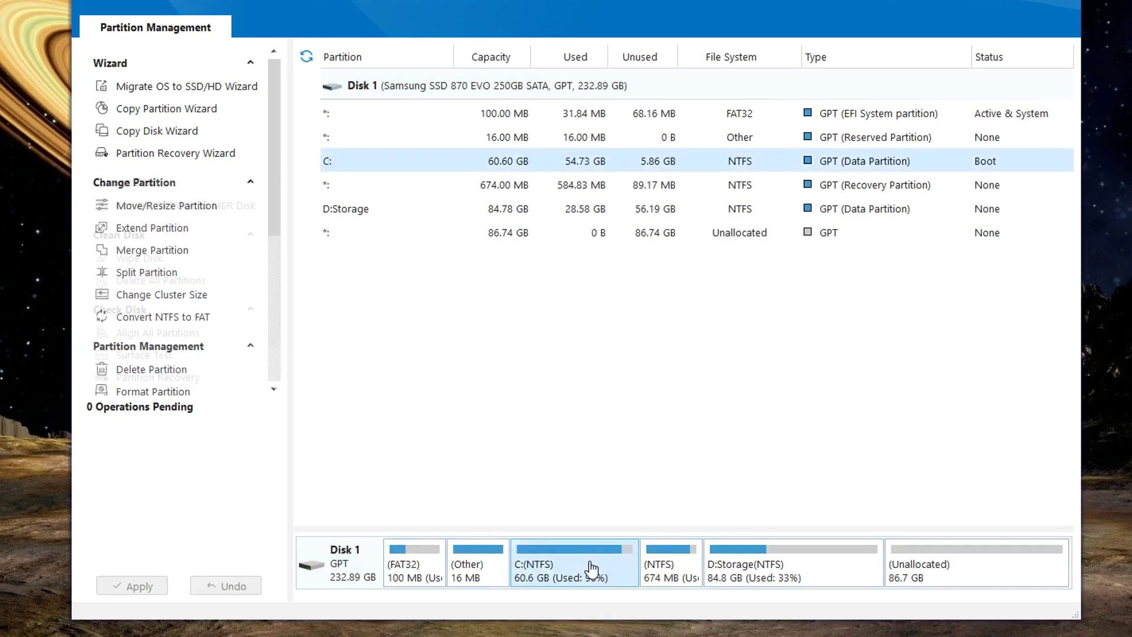
{"action": "right_click", "coordinate": [596, 563]}
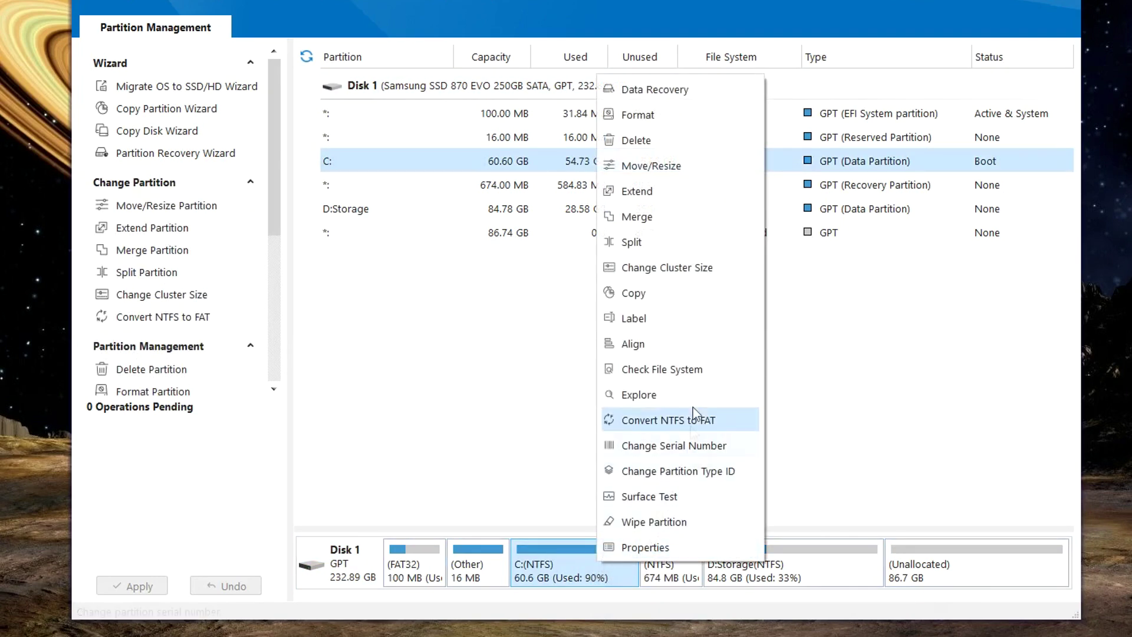
{"action": "left_click", "coordinate": [728, 194]}
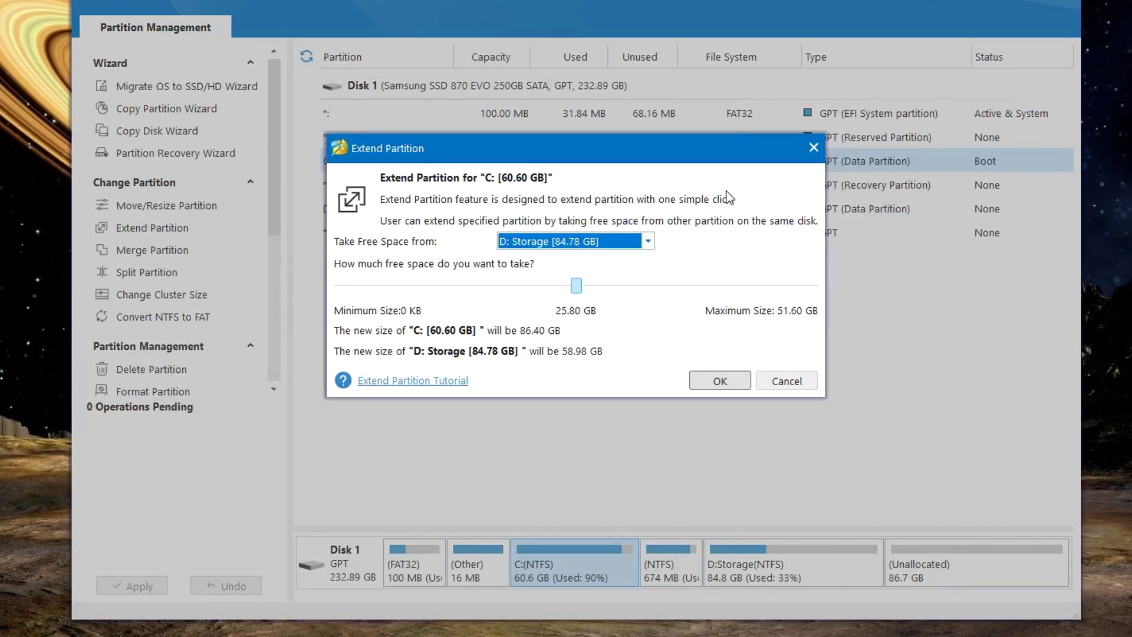
{"action": "left_click", "coordinate": [648, 242]}
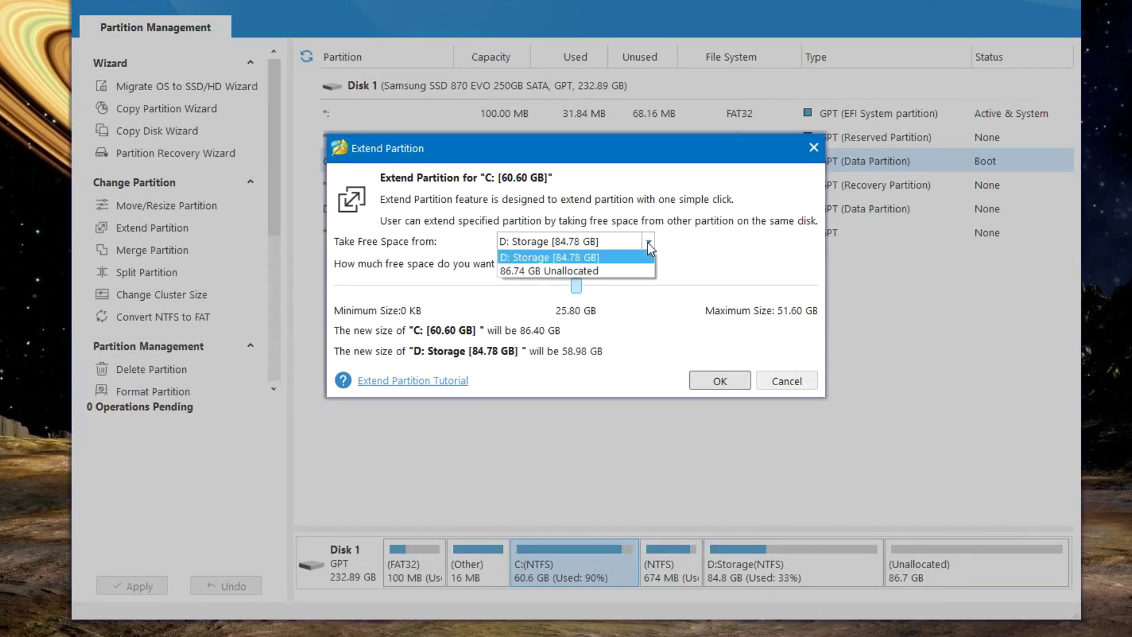
{"action": "left_click", "coordinate": [631, 271]}
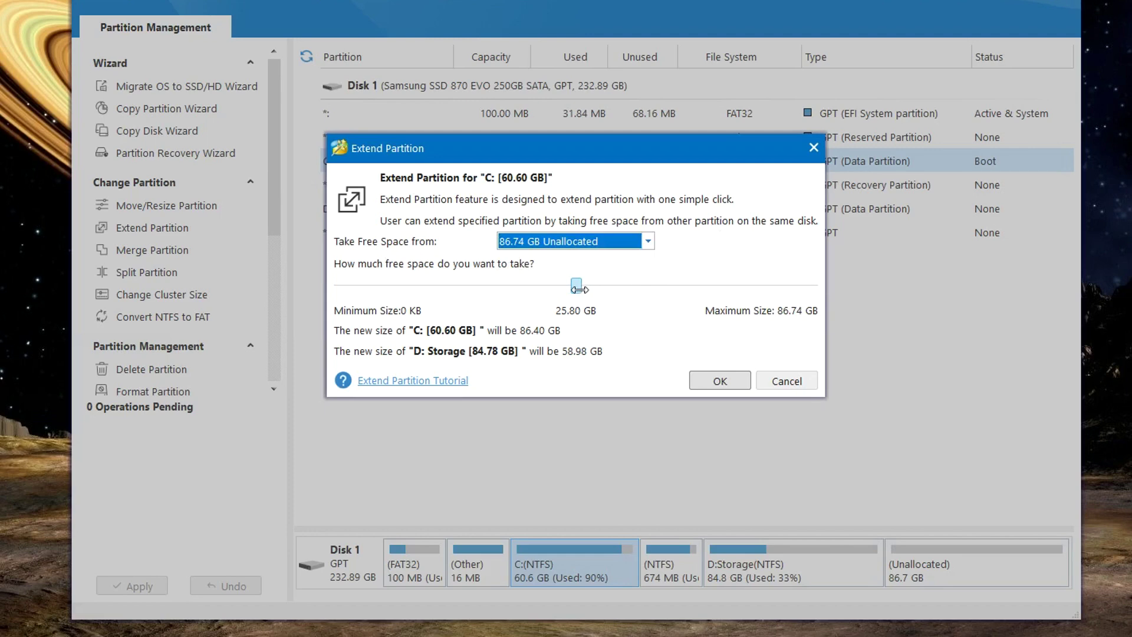
{"action": "left_click_drag", "start_coordinate": [576, 285], "coordinate": [831, 286]}
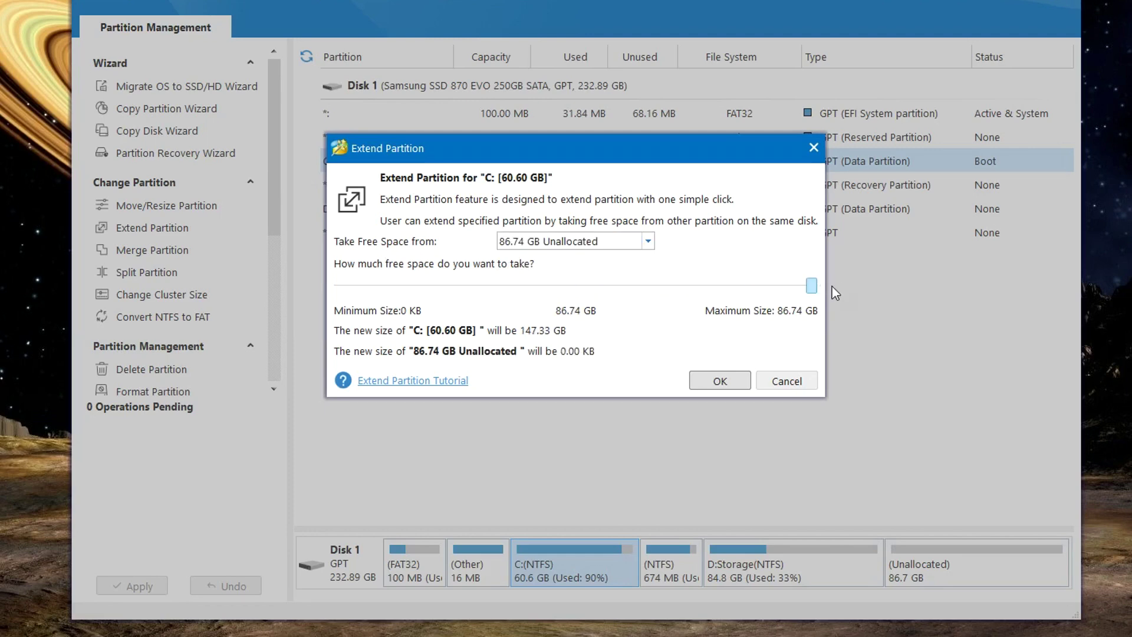
{"action": "left_click", "coordinate": [730, 382]}
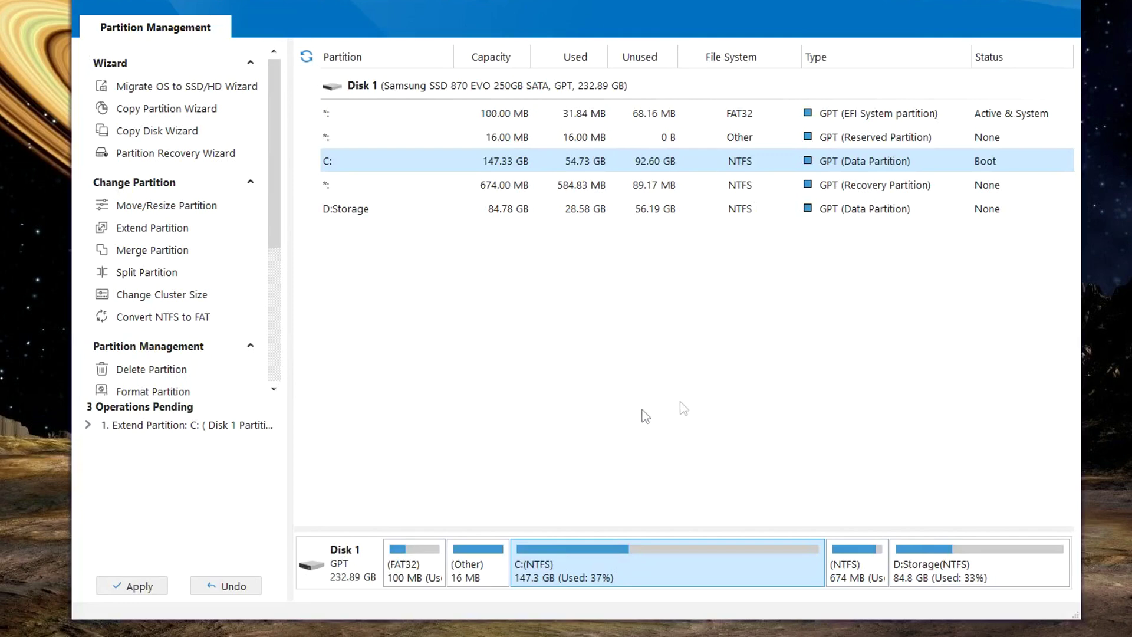
Apply the three queued partition operations, let Windows restart, and sign back in with the PIN.
{"action": "left_click", "coordinate": [154, 585]}
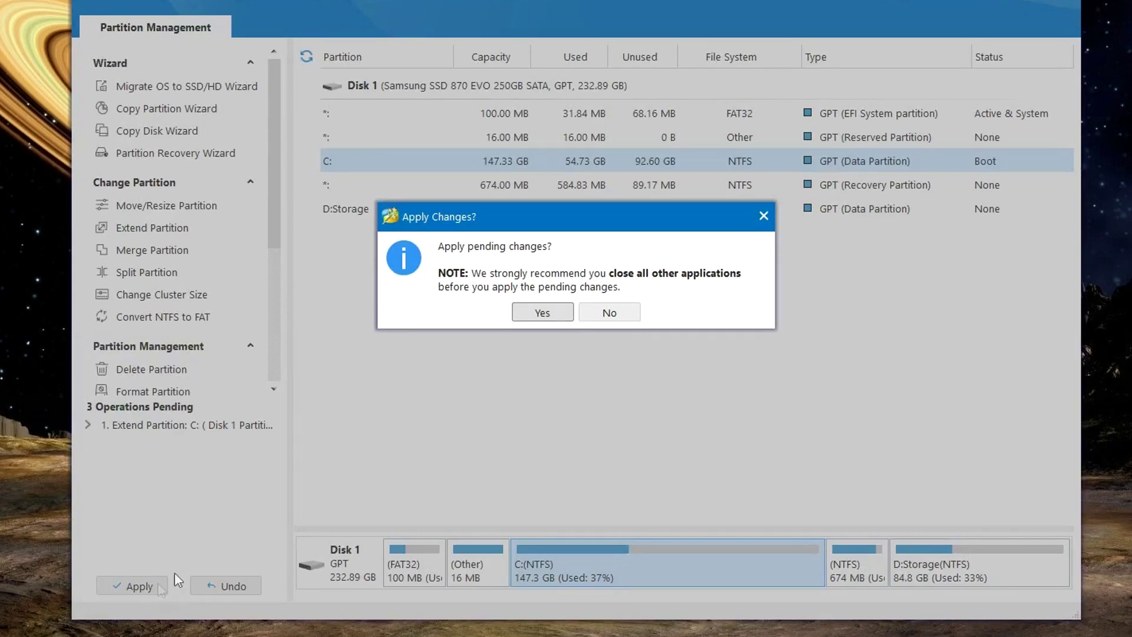
{"action": "left_click", "coordinate": [527, 315]}
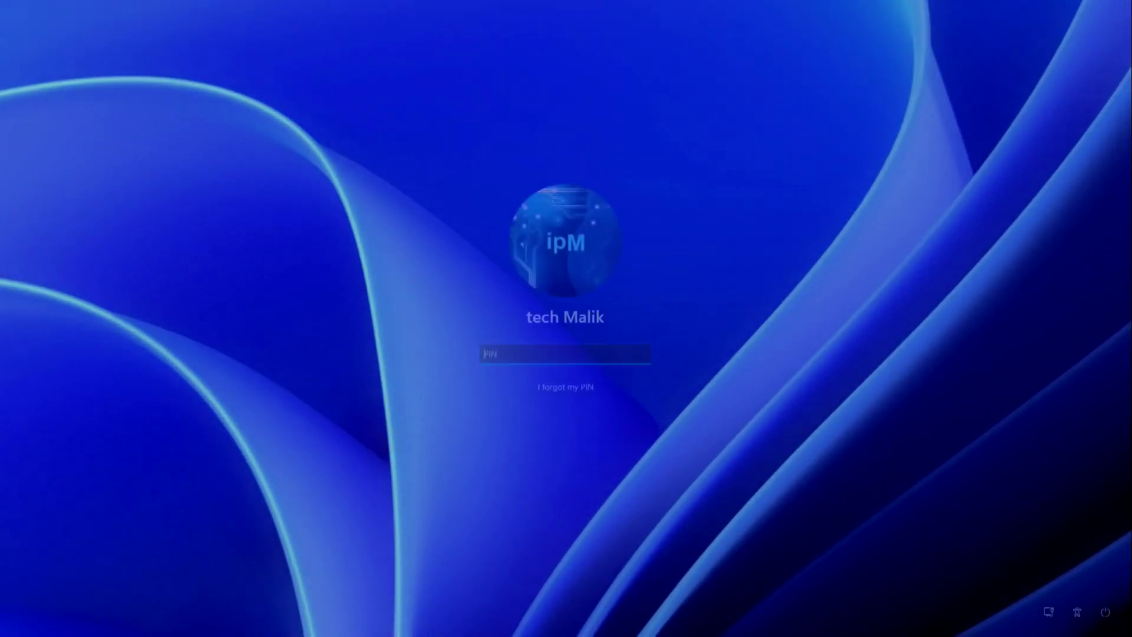
{"action": "type", "text": "••"}
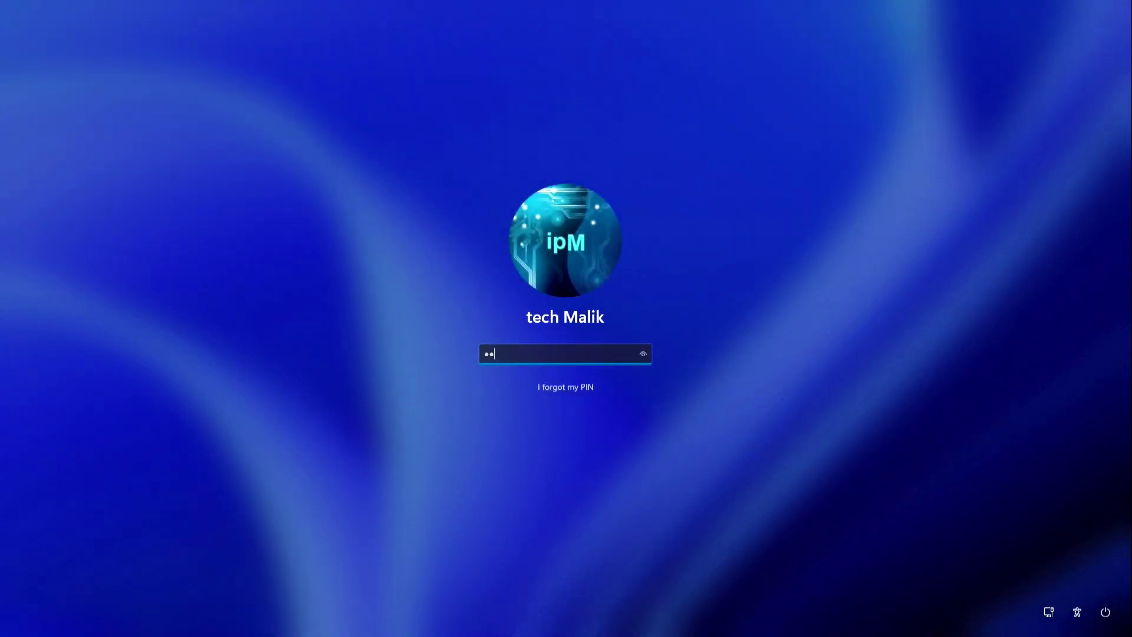
{"action": "type", "text": "••"}
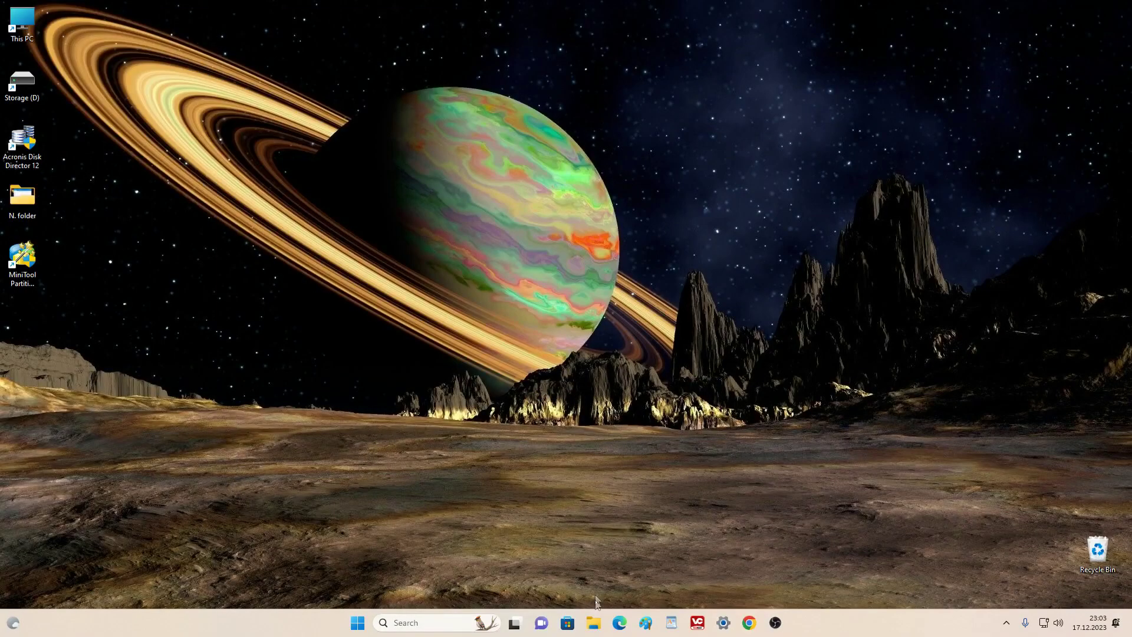
{"action": "left_click", "coordinate": [593, 622]}
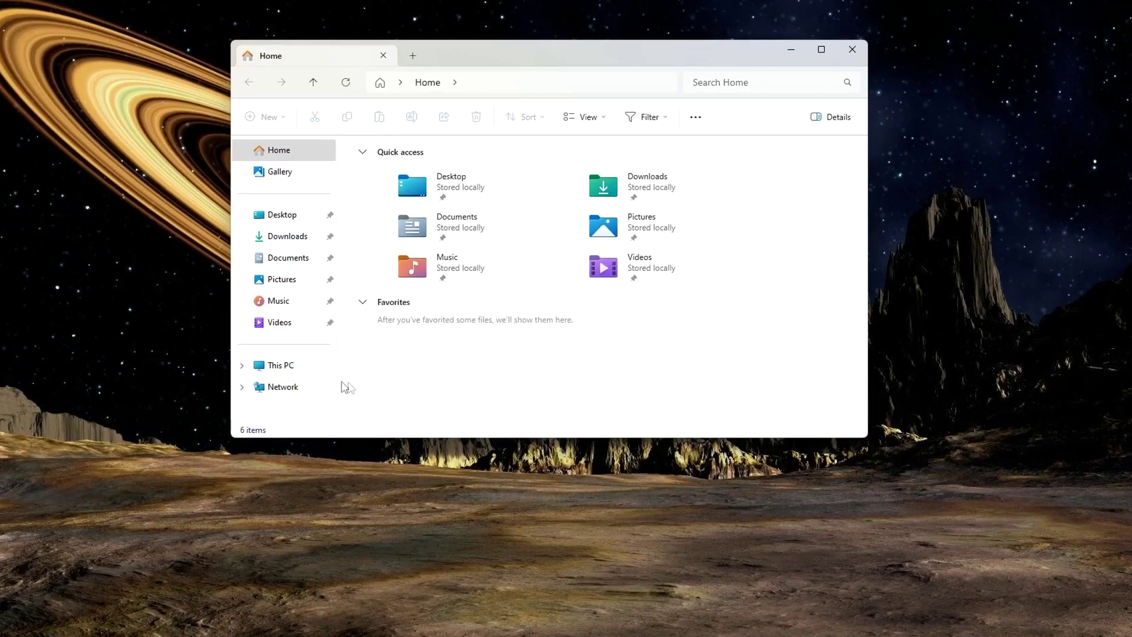
Confirm C: now totals 147 GB and Storage (D:) still holds its 12 items, then close File Explorer.
{"action": "left_click", "coordinate": [312, 368]}
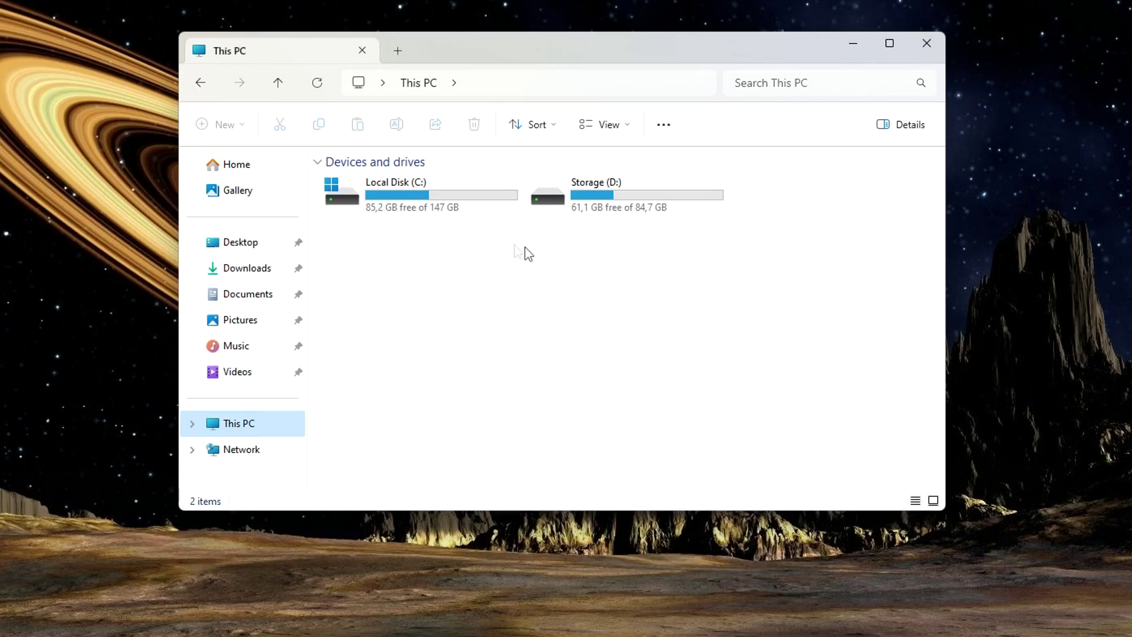
{"action": "double_click", "coordinate": [597, 194]}
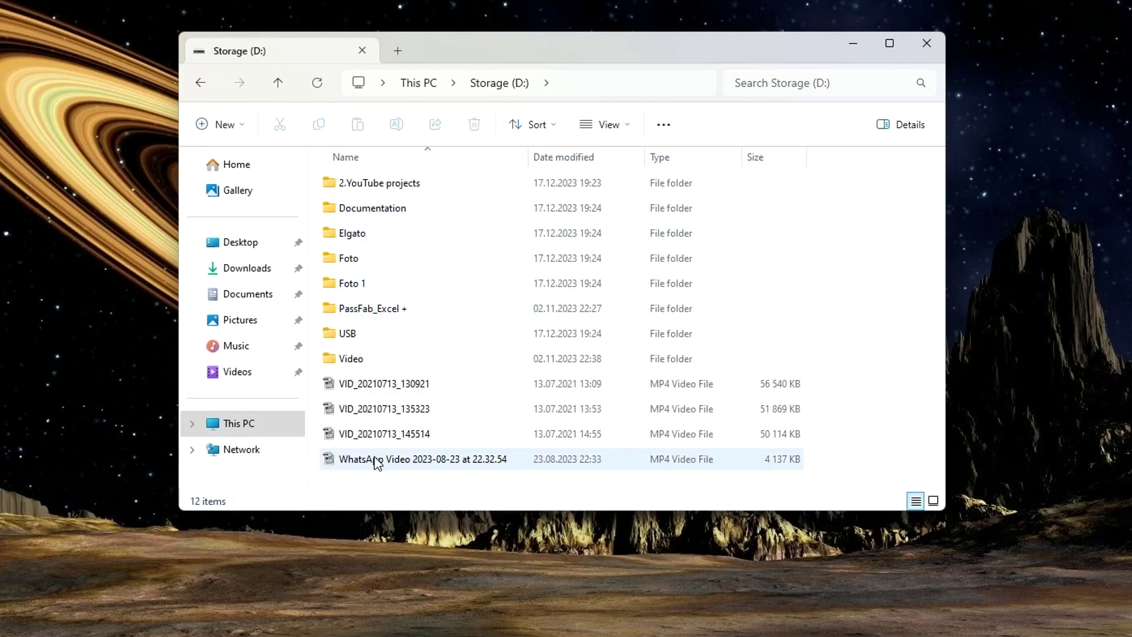
{"action": "left_click", "coordinate": [936, 54]}
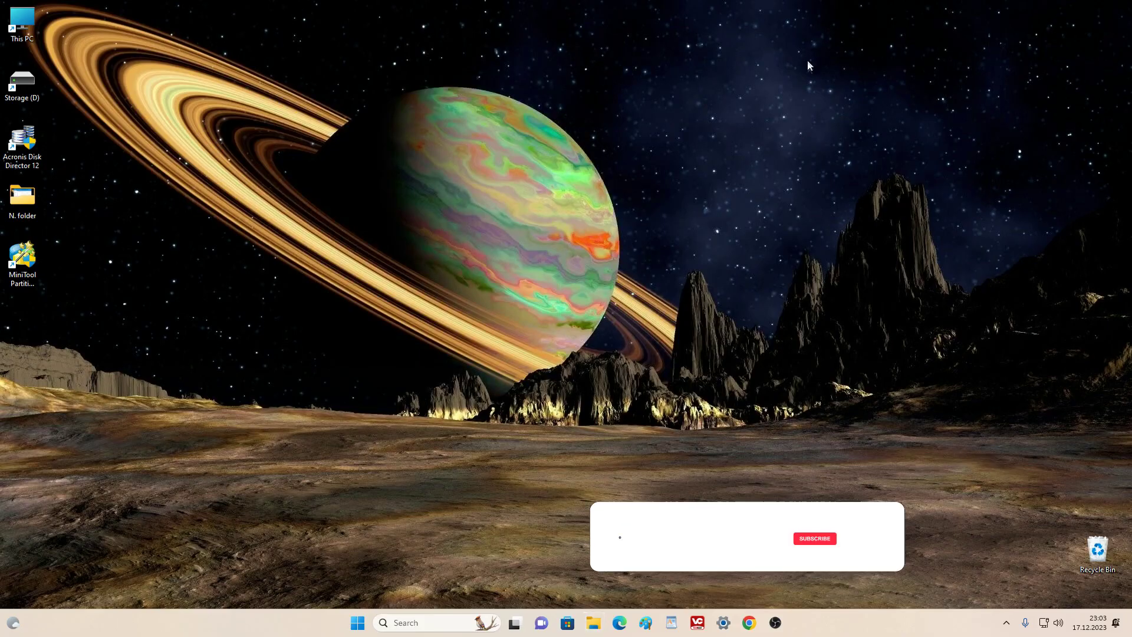